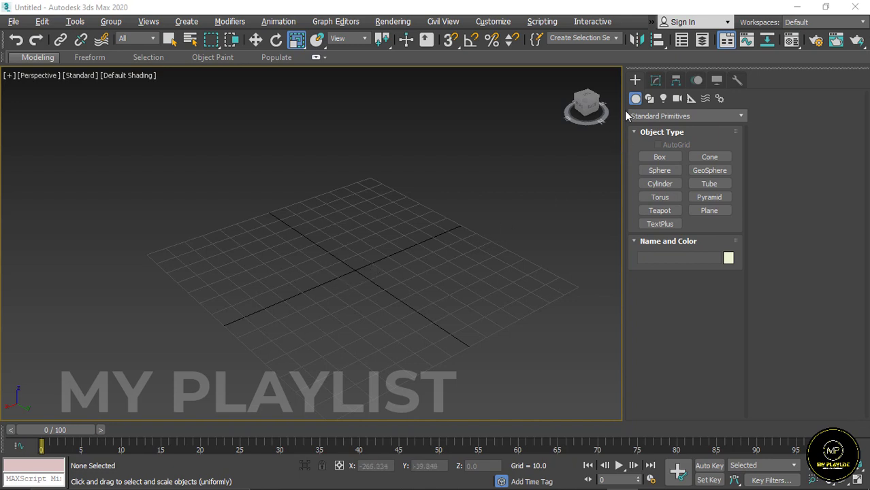
Draw a 12-point star spline near the grid center with radii of about 37 and 30.
left_click(649, 99)
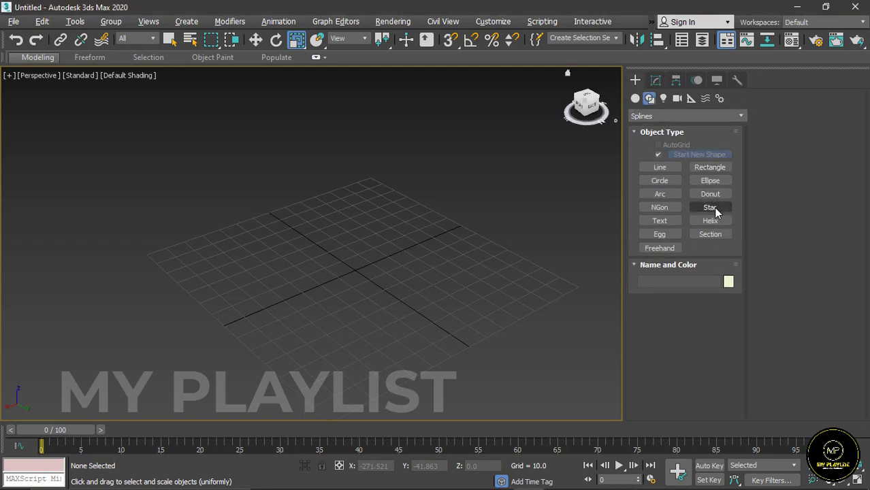
left_click(714, 206)
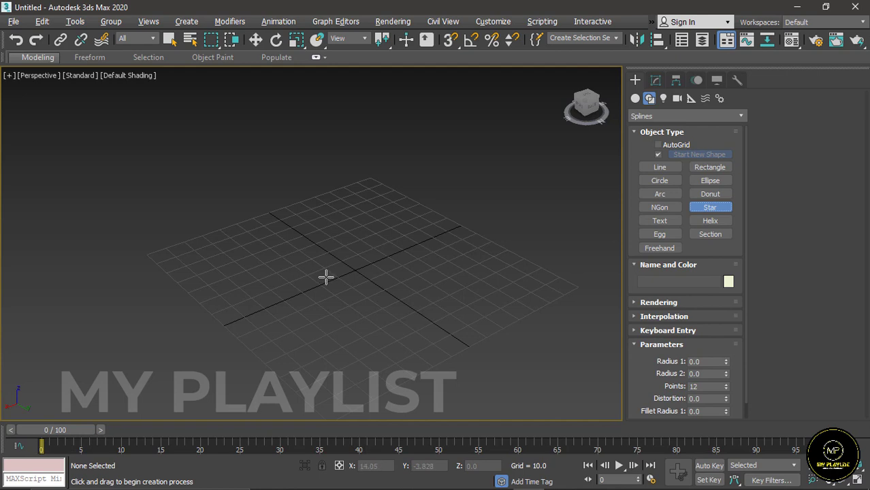
left_click_drag(327, 277, 394, 307)
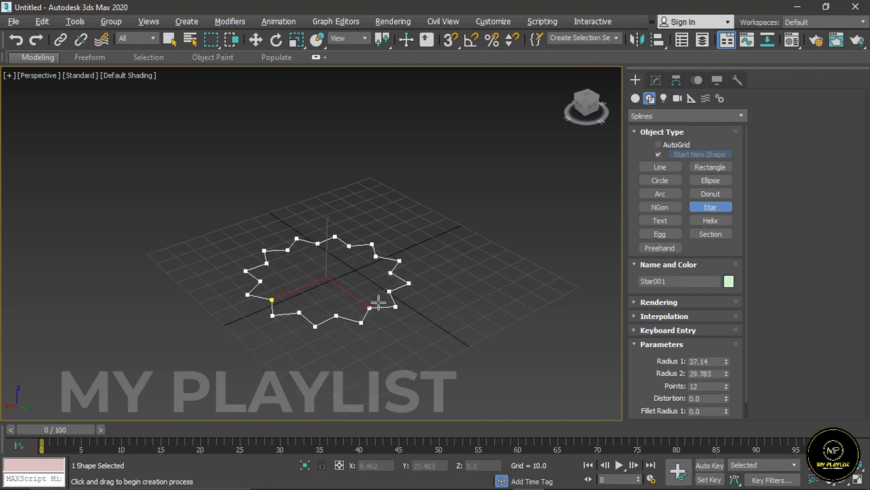
left_click(362, 305)
scroll(276, 329, "up", 3)
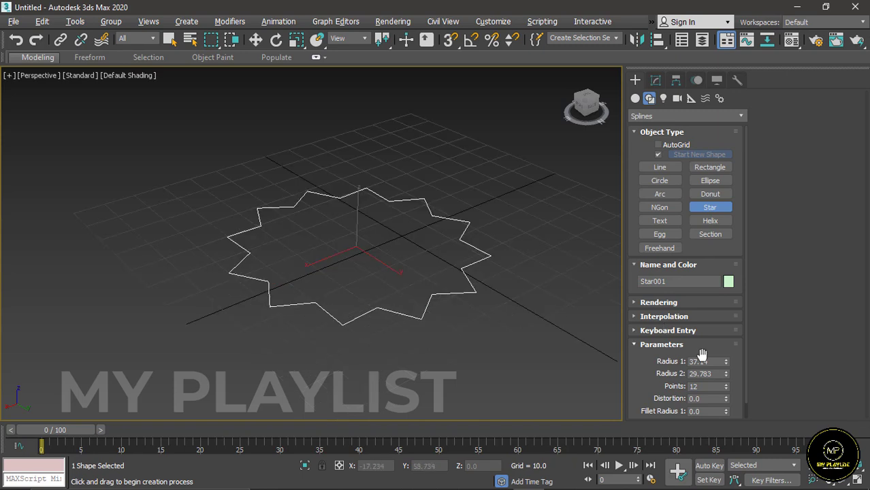
left_click(726, 384)
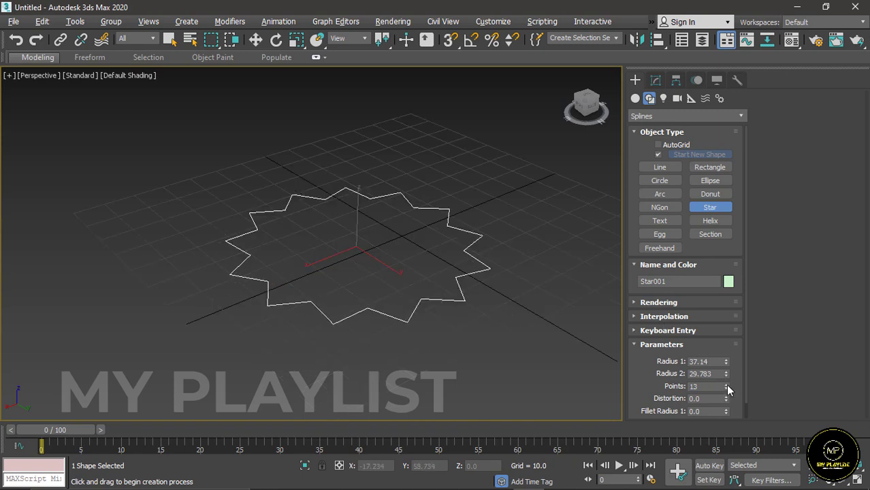
left_click(725, 384)
left_click(724, 388)
left_click(723, 388)
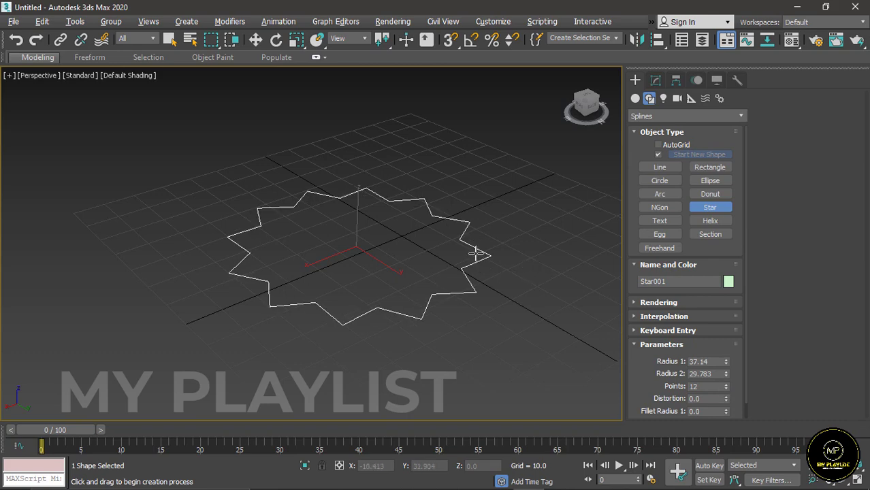
Convert the star spline to an Editable Poly.
left_click(169, 39)
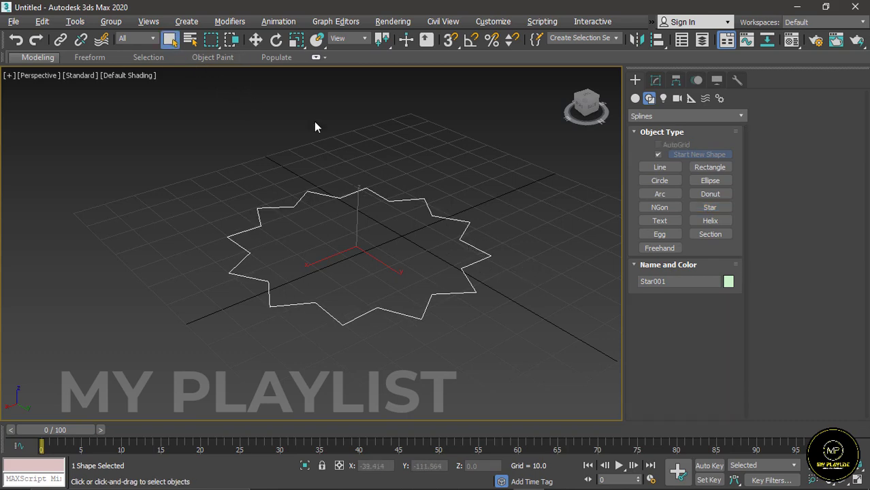
right_click(361, 249)
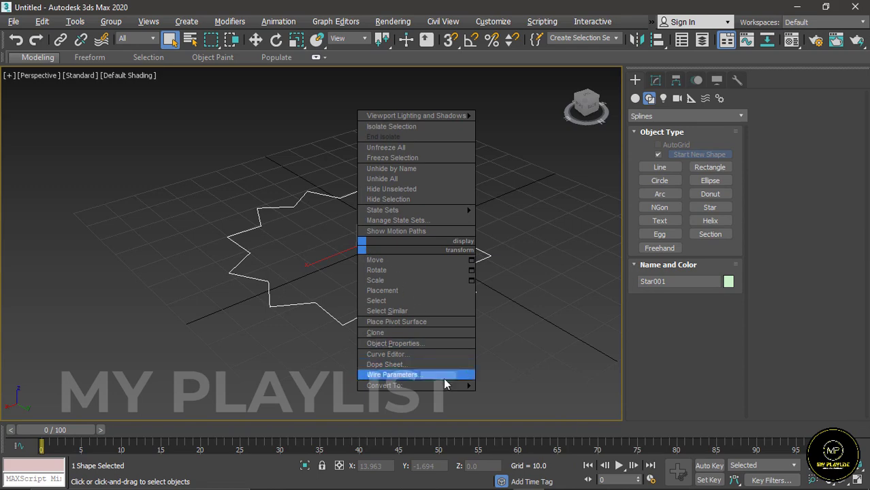
mouse_move(473, 386)
left_click(502, 405)
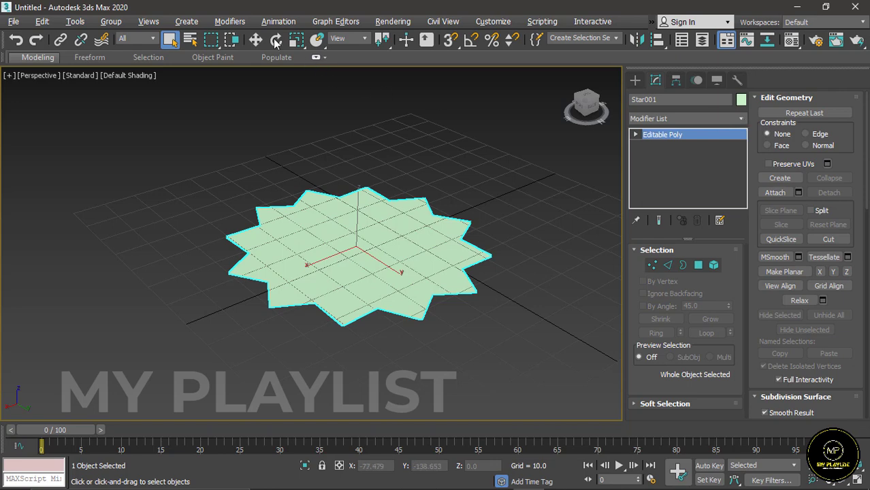
Apply a Shell modifier to the star surface with an outer amount of 160.
left_click(235, 24)
mouse_move(279, 232)
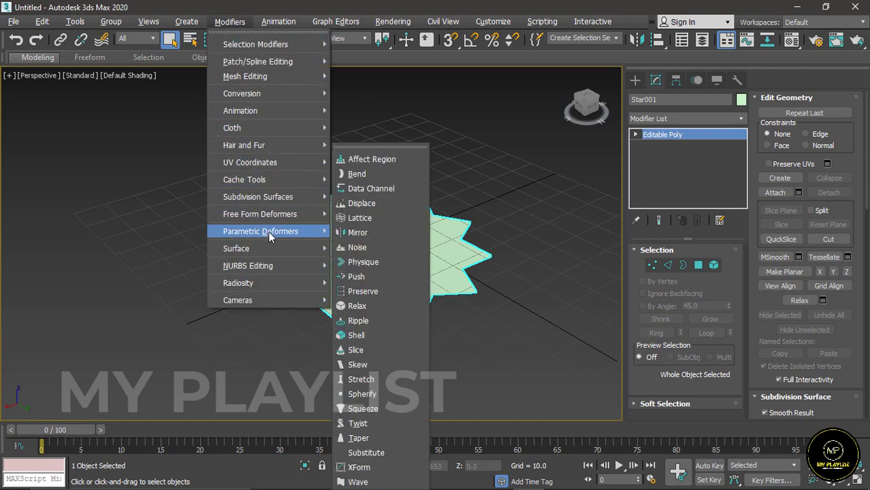
left_click(376, 333)
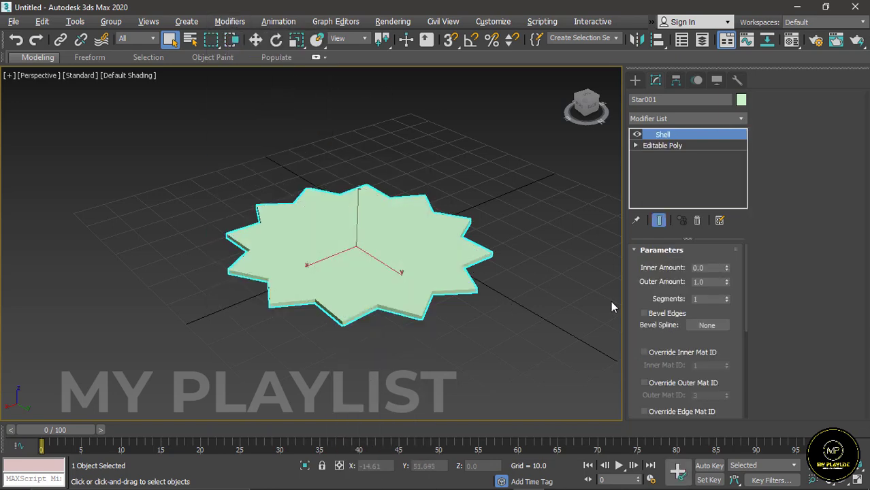
left_click(709, 282)
key("Return")
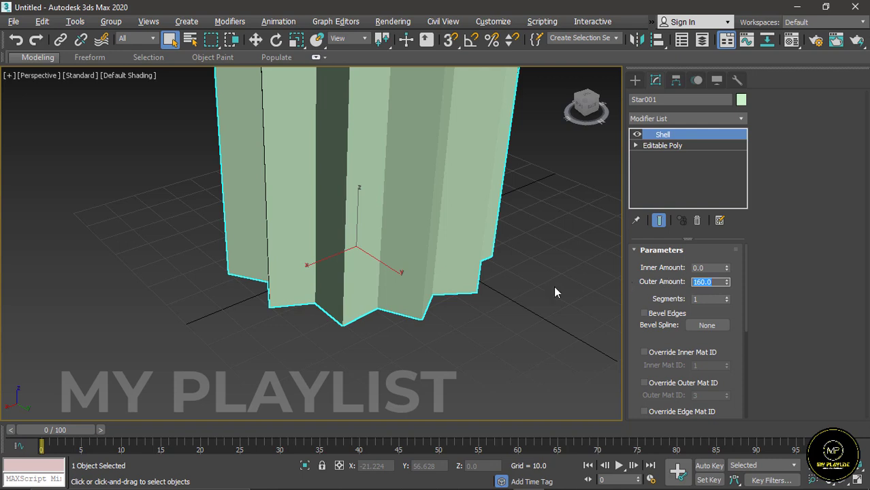
Lower the shell's outer amount to 150, and finally to 120.
scroll(334, 352, "down", 8)
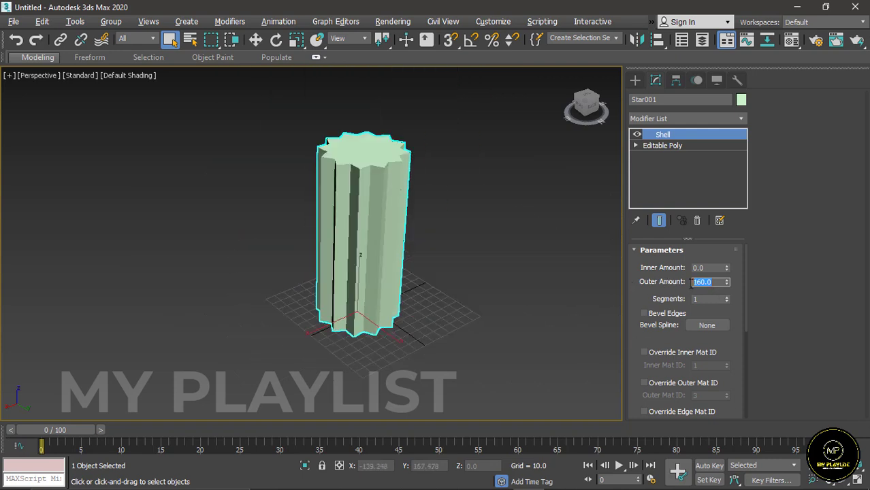
type("150")
key("Return")
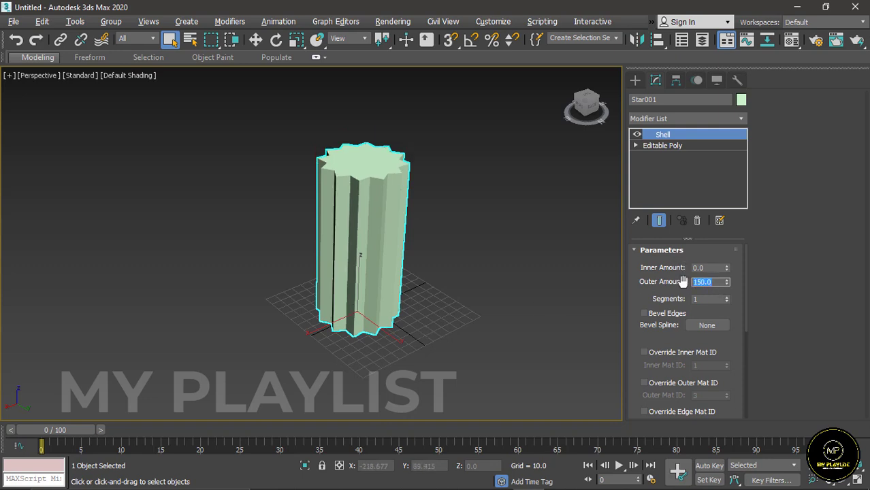
type("120")
key("Return")
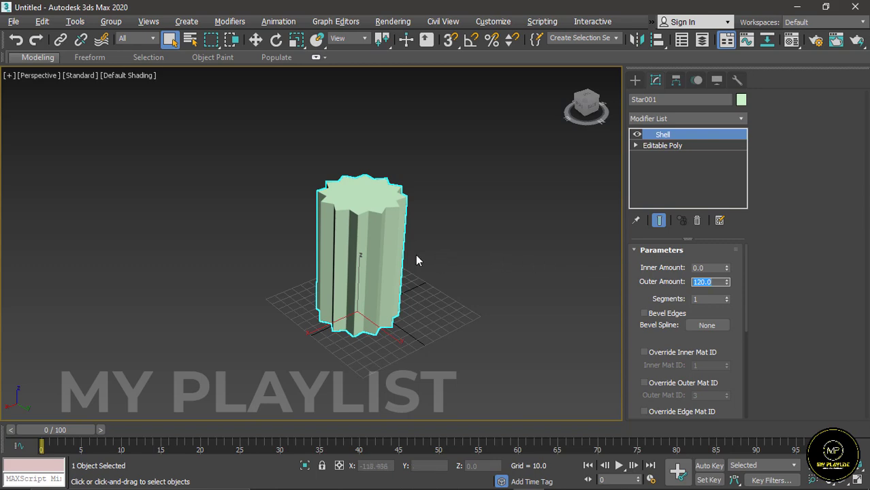
Collapse the star's entire modifier stack, accepting the loss of the modifier parameters.
right_click(670, 136)
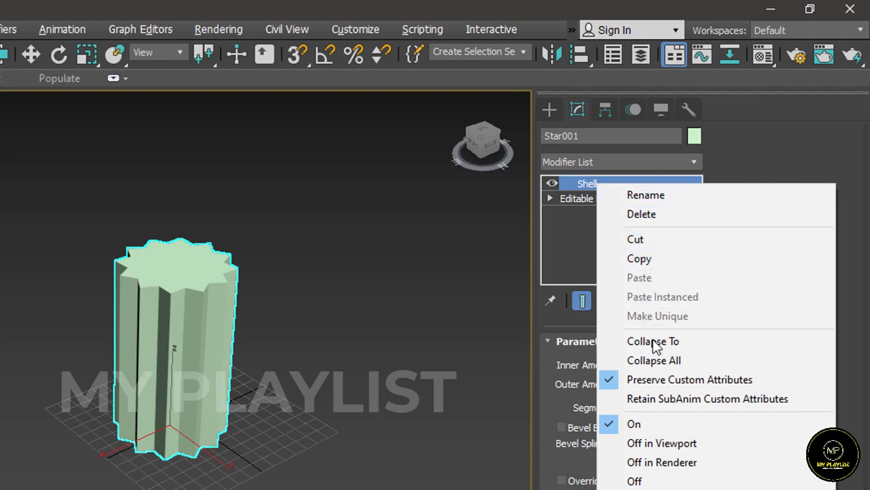
left_click(653, 361)
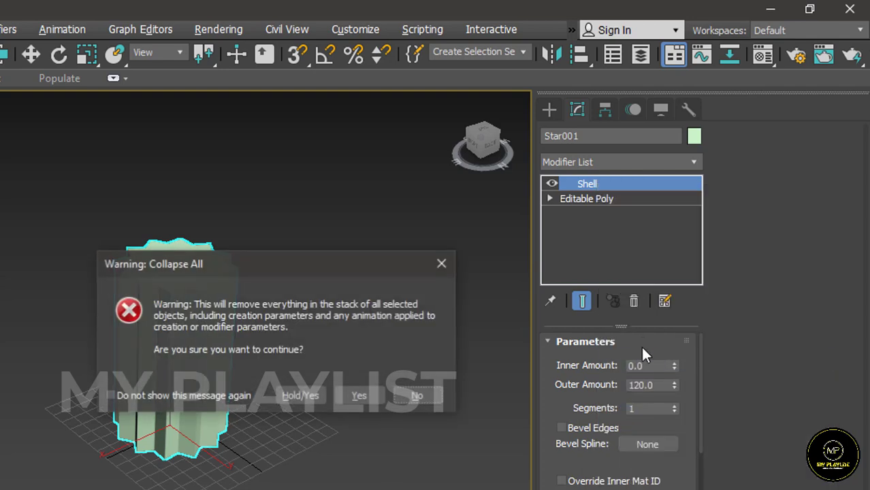
left_click(367, 397)
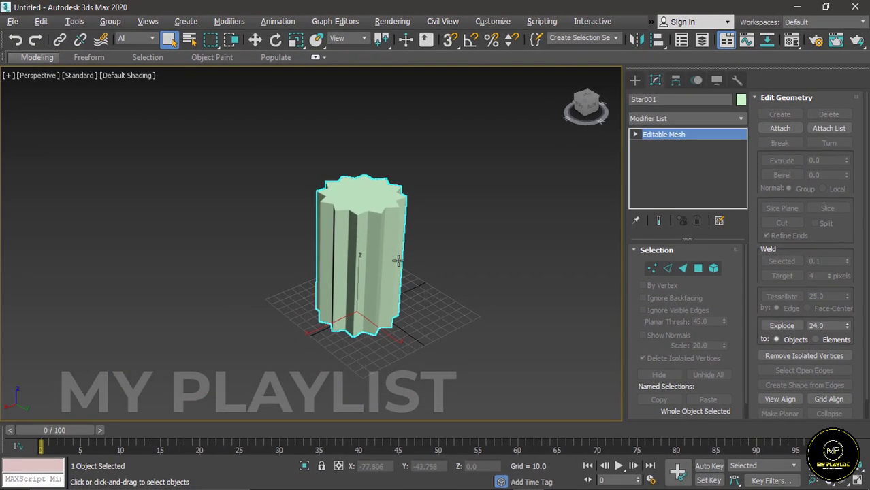
Delete the star-shaped top cap polygon to leave the column open at the top.
left_click(636, 134)
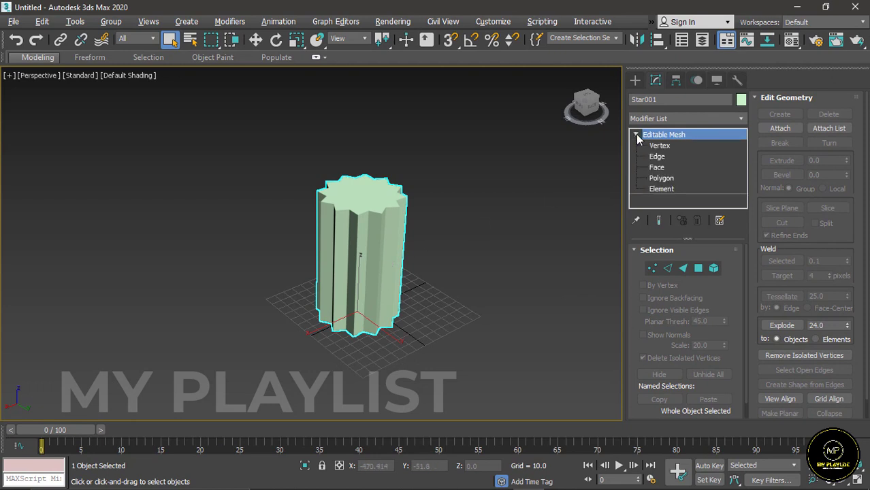
left_click(698, 268)
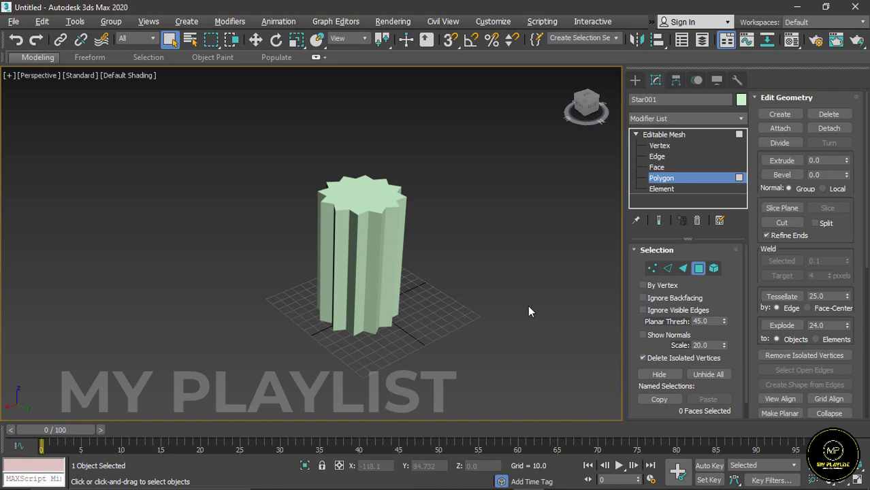
left_click(370, 196)
scroll(339, 198, "up", 3)
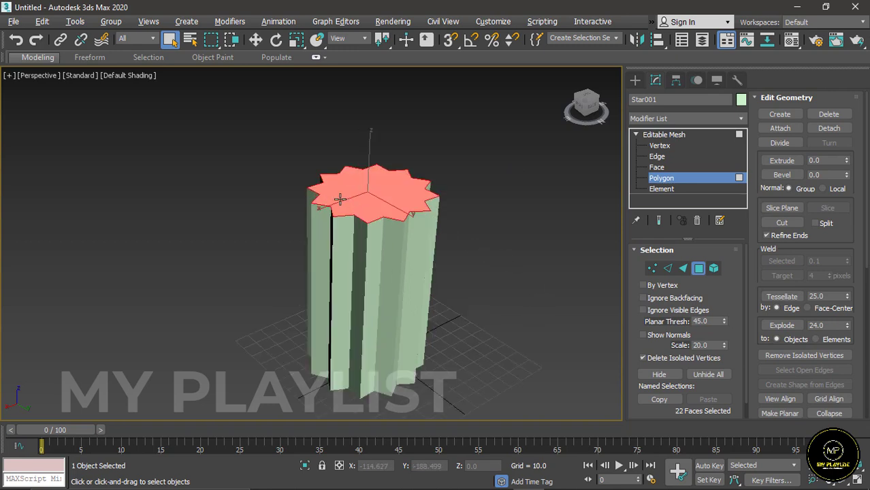
key("Delete")
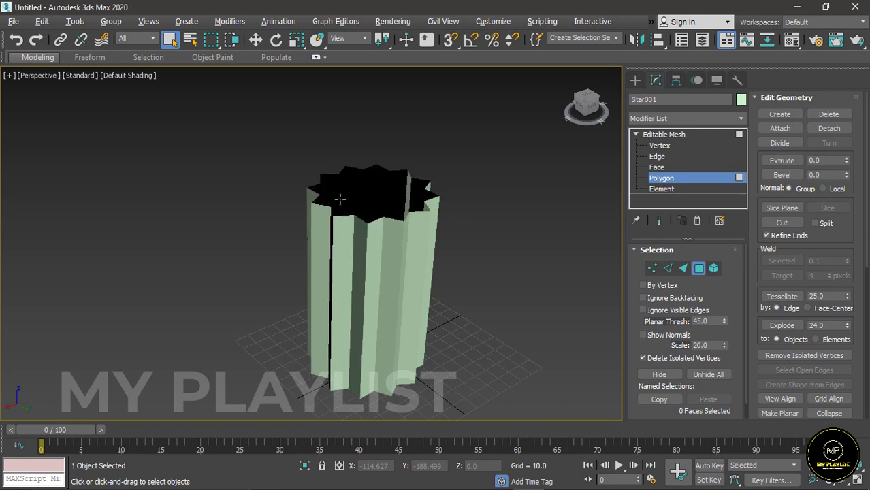
Scale all the vertices of the column's top rim uniformly inward so the pleated body tapers upward.
left_click(659, 145)
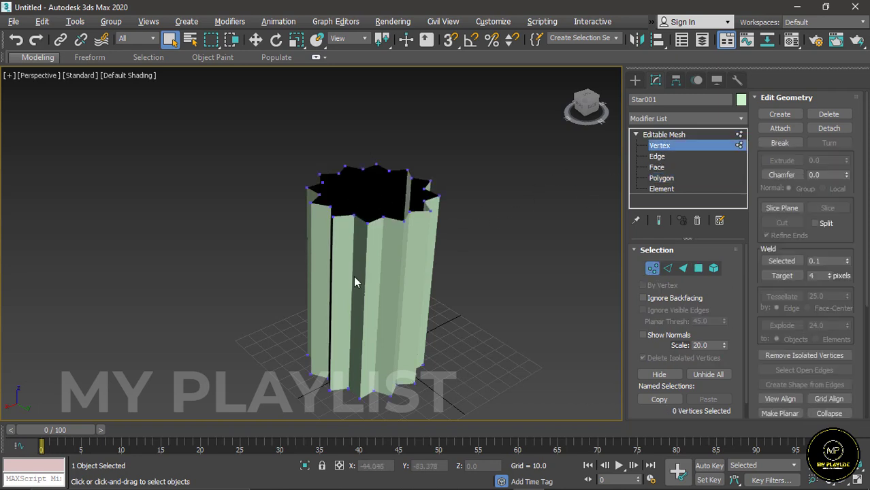
middle_click_drag(353, 275, 384, 245, "alt")
left_click_drag(276, 131, 407, 193)
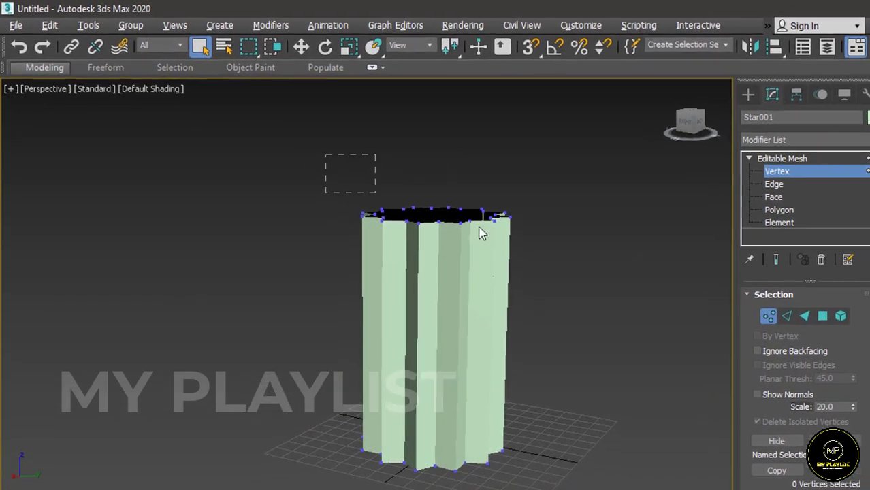
left_click_drag(480, 231, 520, 235)
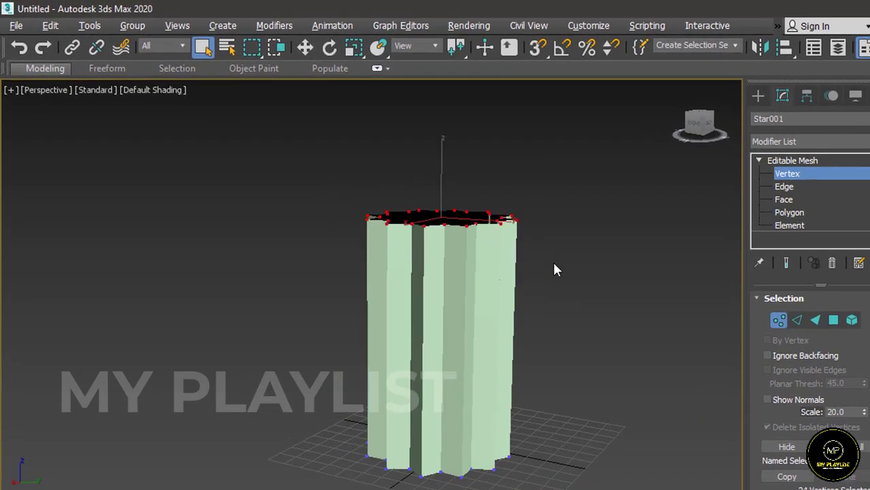
left_click(353, 47)
left_click_drag(439, 203, 451, 347)
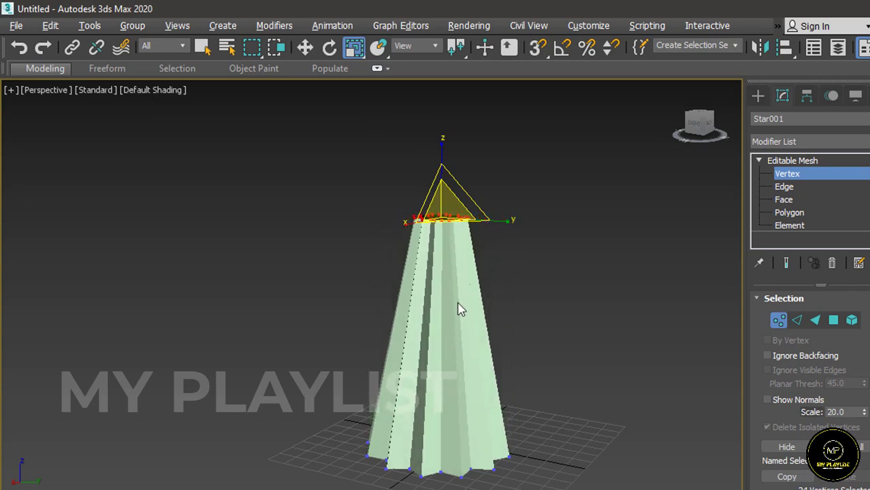
scroll(458, 307, "down", 5)
scroll(449, 324, "up", 5)
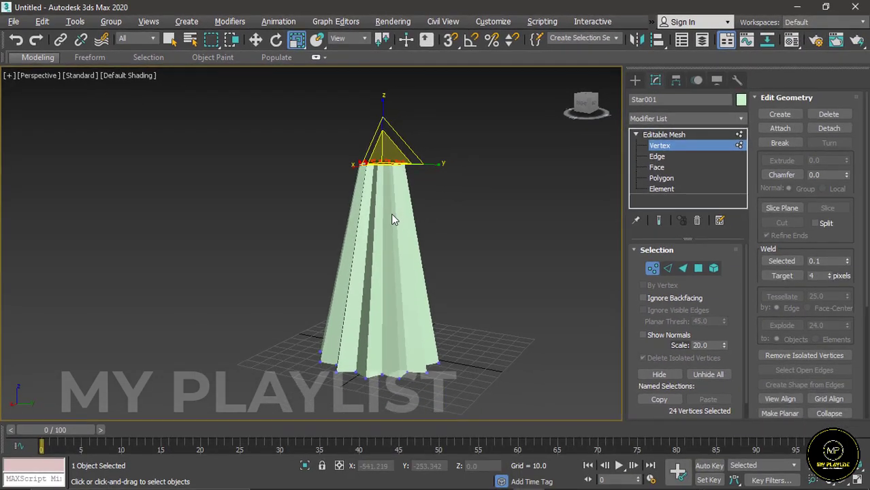
Switch the perspective view's shading to show Edged Faces.
left_click(135, 75)
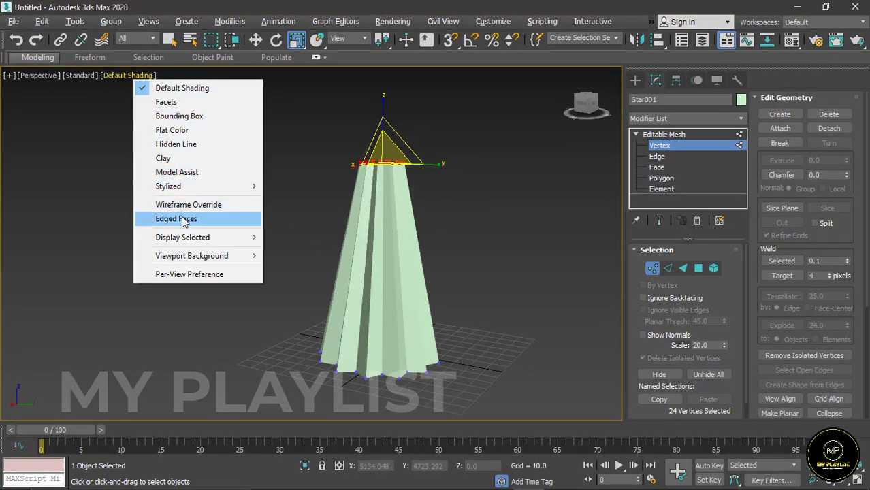
left_click(151, 218)
scroll(408, 320, "up", 3)
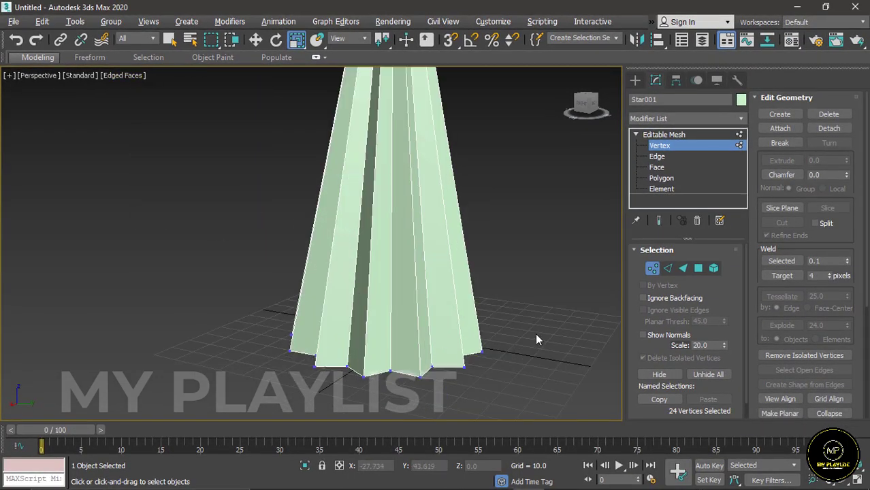
Change the pleated body's object color to medium blue from the basic colors.
left_click(741, 100)
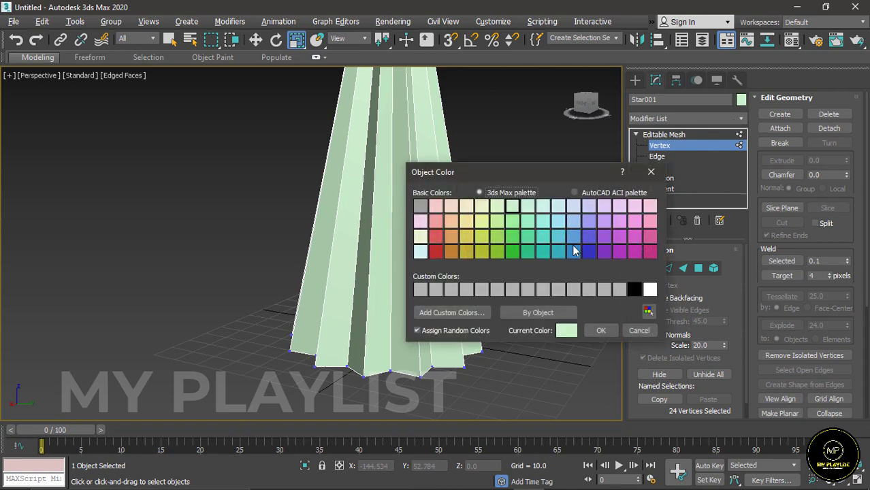
left_click(573, 236)
left_click(600, 330)
Leave vertex editing and convert the tapered pleated mesh to an Editable Poly.
key("1")
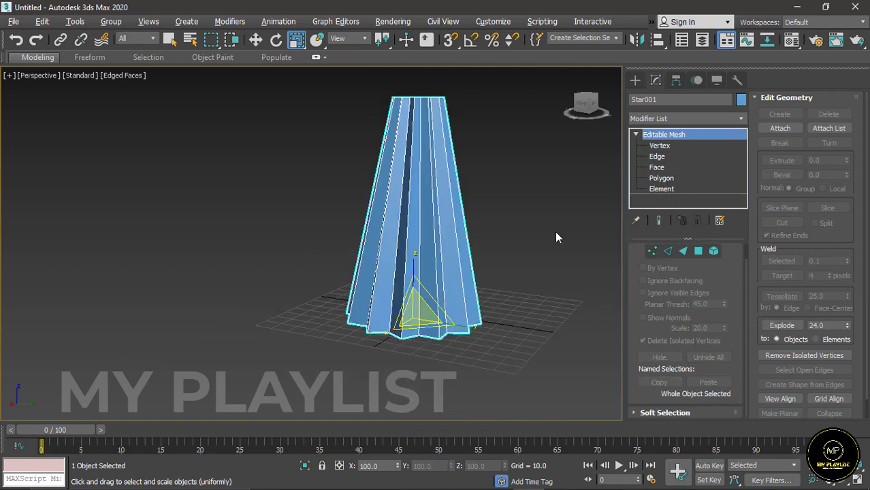
right_click(441, 221)
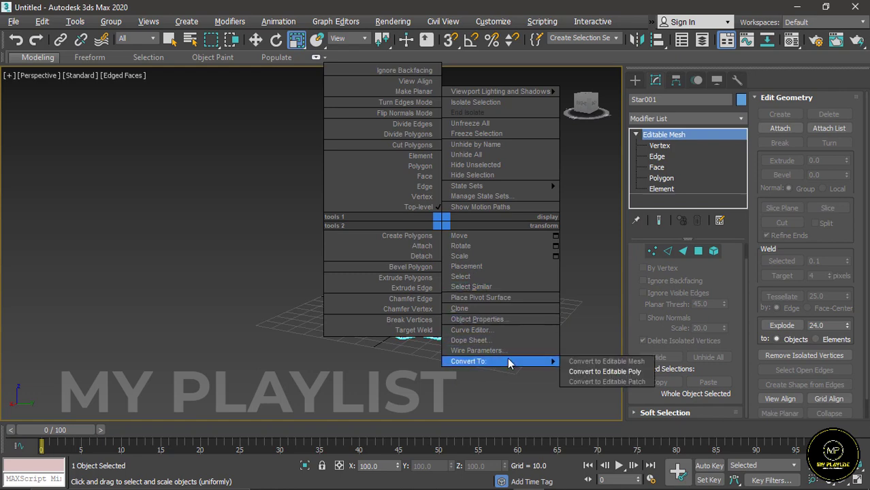
left_click(600, 371)
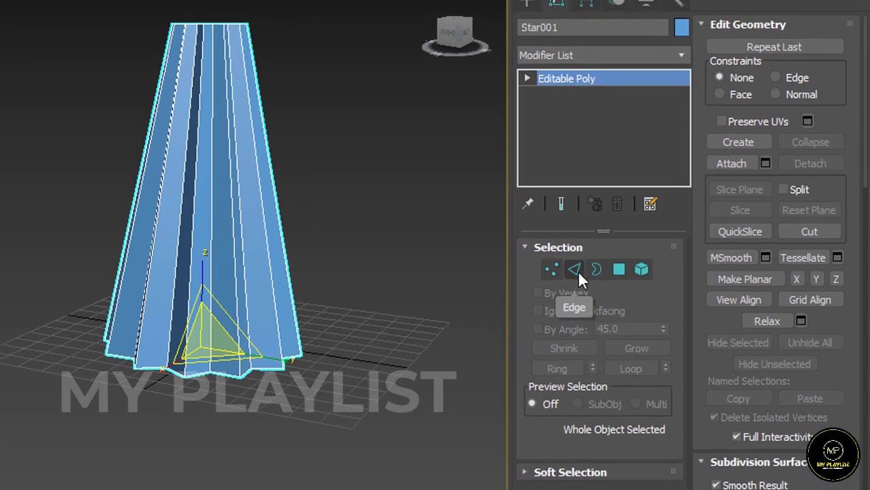
In edge editing, select the full ring of vertical edges around the pleated body and connect them with 1 segment.
left_click(668, 264)
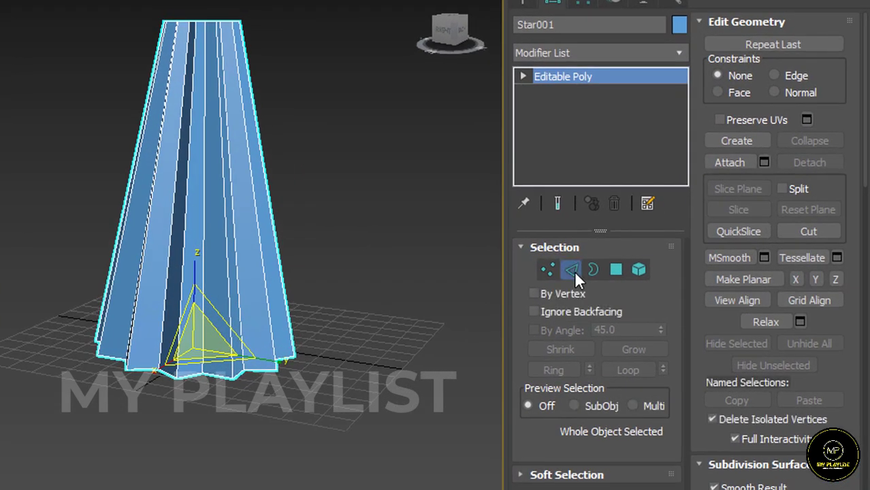
left_click(432, 296)
scroll(219, 319, "up", 3)
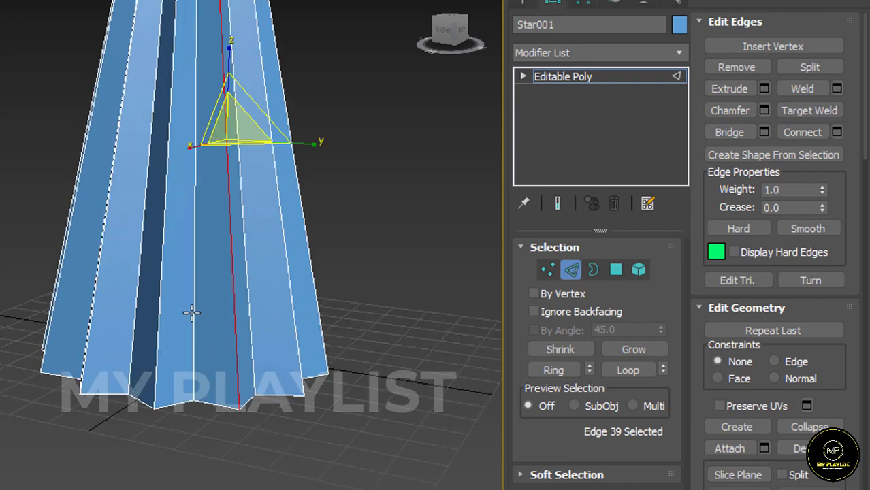
left_click(159, 319)
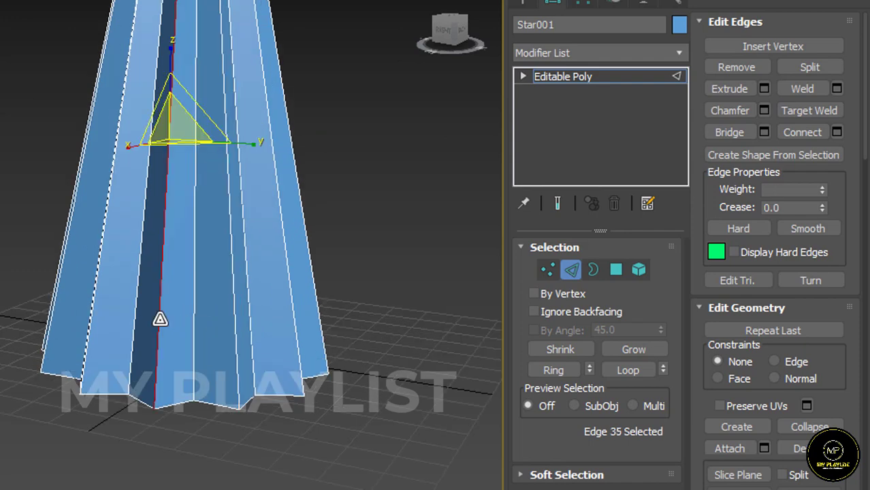
left_click(557, 369)
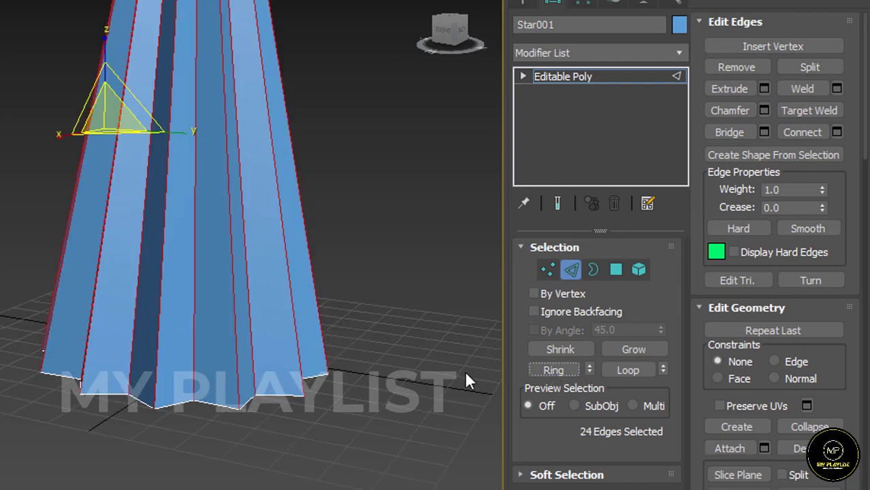
scroll(344, 385, "down", 3)
scroll(304, 362, "up", 3)
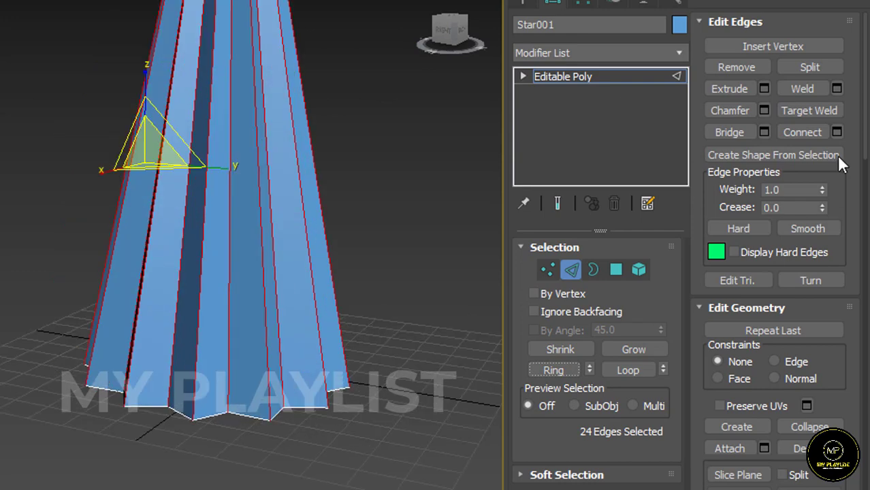
left_click(836, 132)
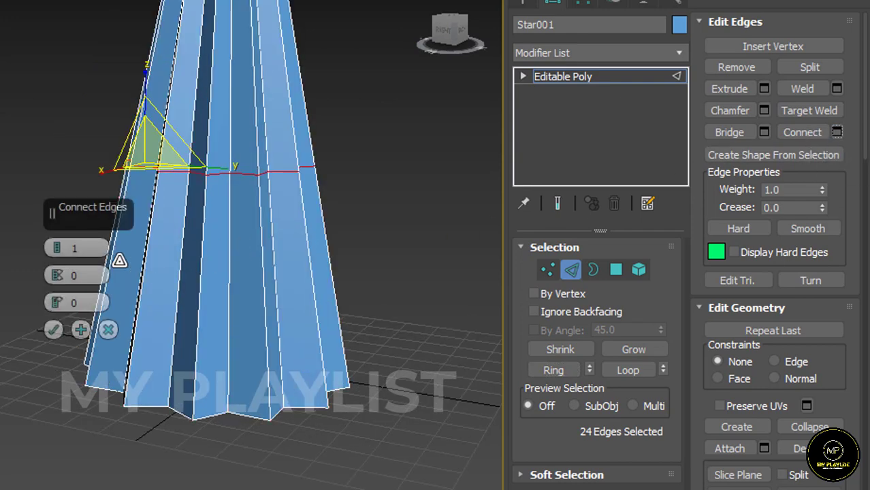
left_click(54, 329)
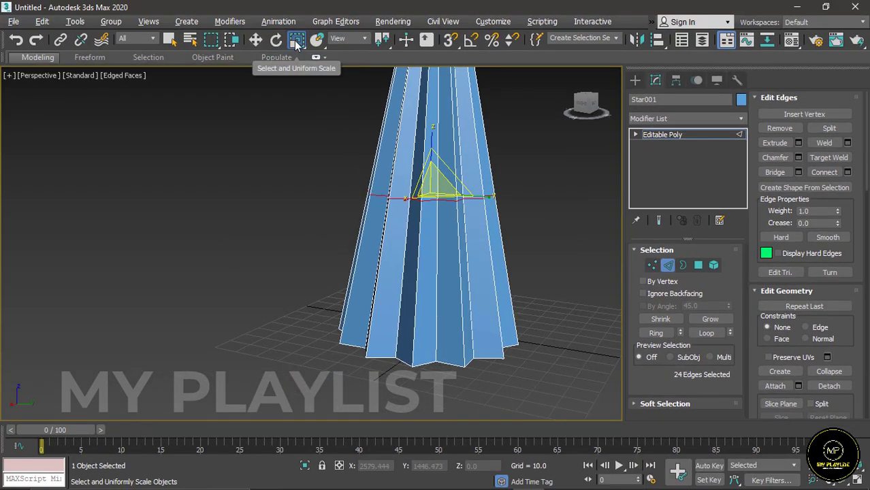
Move the new horizontal edge loop down close to the base and scale it uniformly outward beyond the bottom rim.
left_click(255, 40)
left_click_drag(431, 141, 436, 278)
left_click(296, 40)
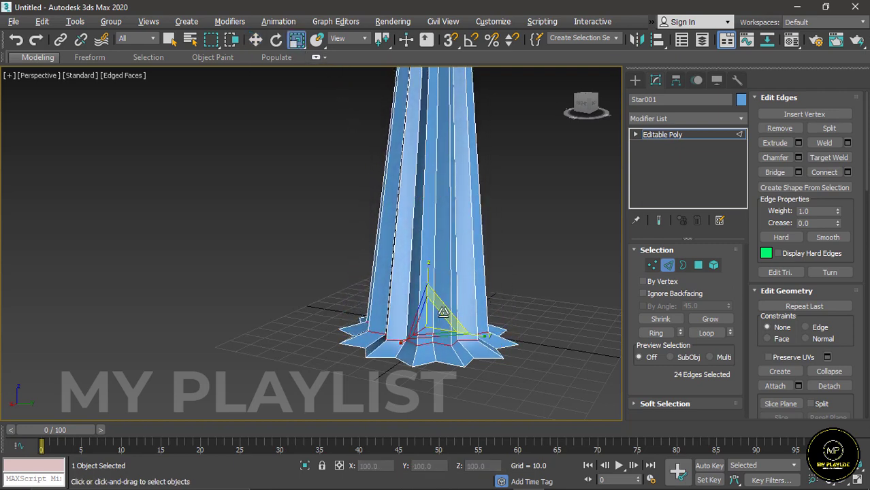
left_click_drag(438, 317, 477, 267)
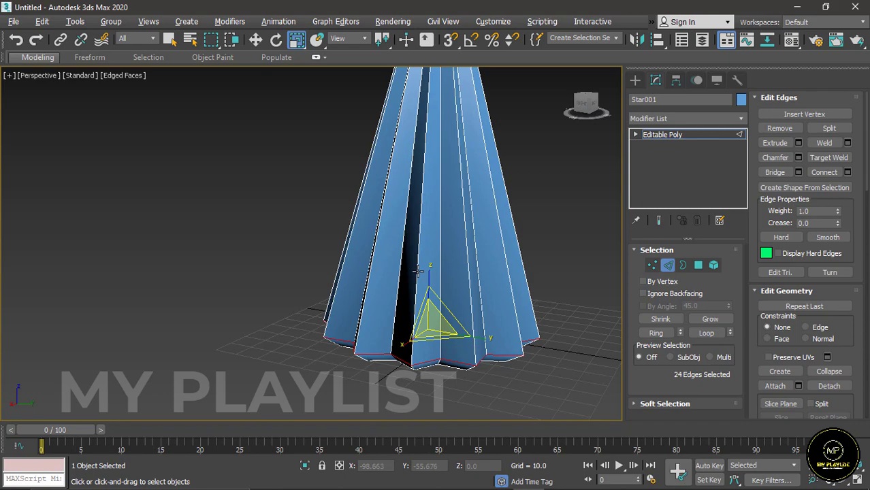
Select the ring of long vertical edges above the flared loop and connect them with 1 segment.
left_click(417, 271)
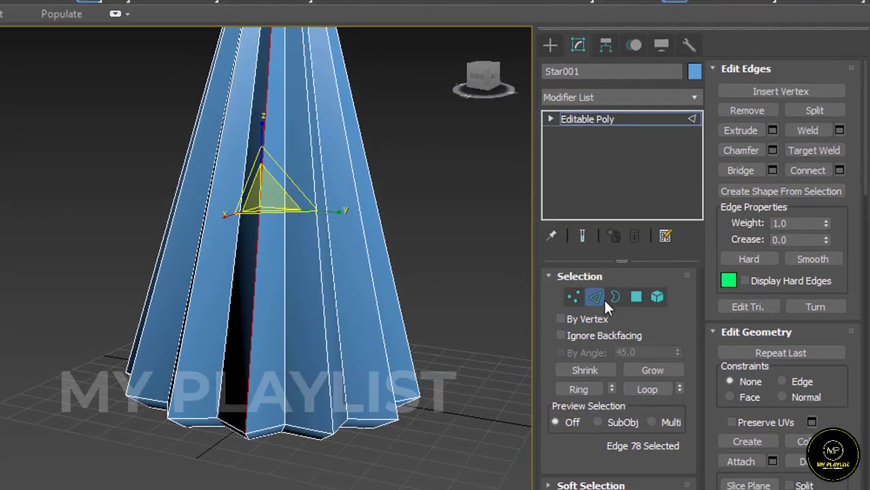
left_click(578, 389)
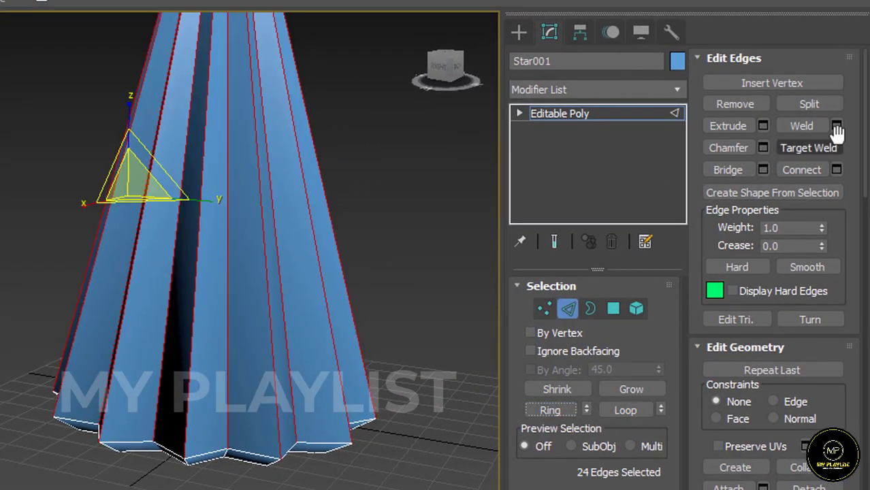
left_click(836, 170)
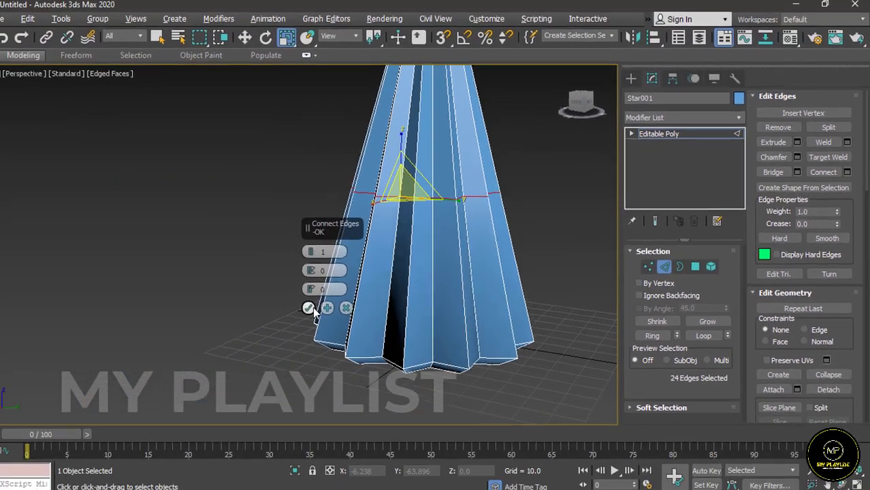
left_click(119, 352)
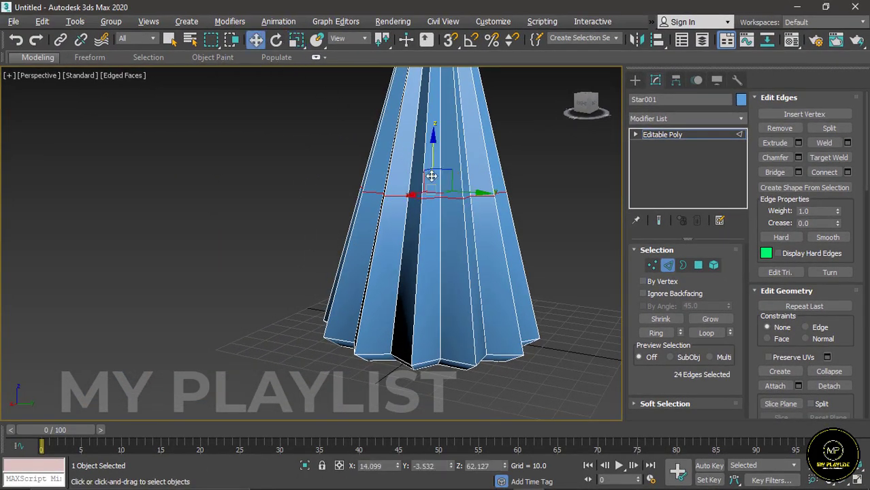
Lower the second edge loop to about Z 10.9, just above the first, and scale it uniformly outward.
left_click_drag(434, 139, 442, 258)
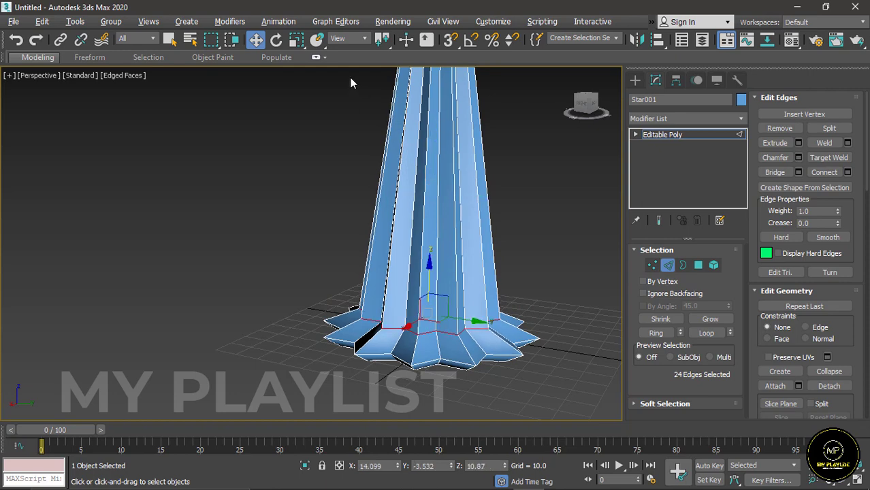
left_click(297, 42)
left_click_drag(439, 299, 471, 253)
scroll(368, 238, "down", 2)
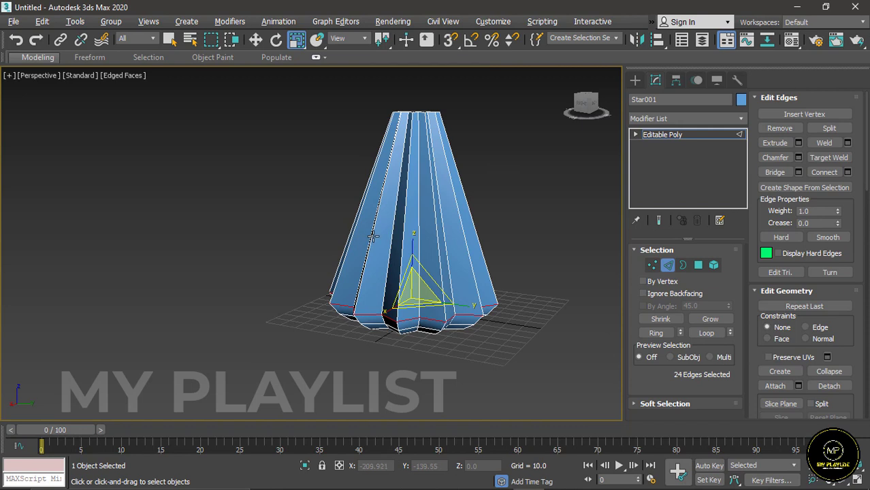
Select the ring of long vertical edges above the flared base and connect them with 3 segments.
scroll(373, 236, "up", 2)
left_click(418, 238)
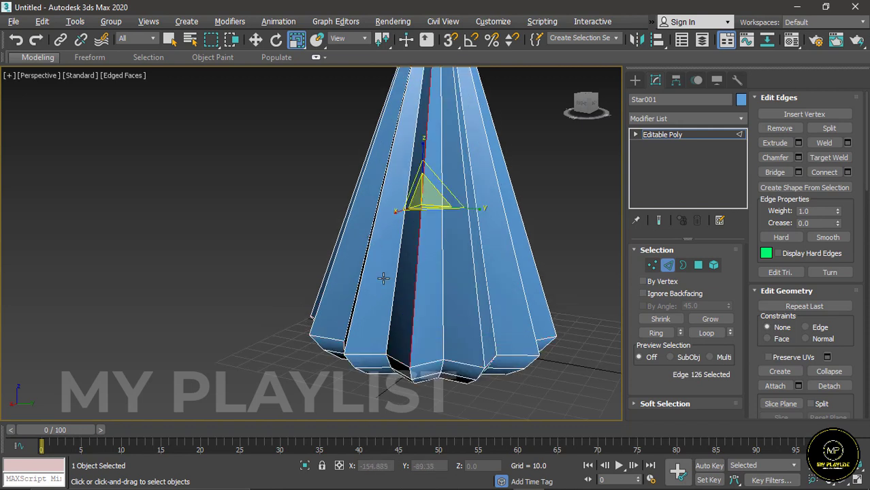
left_click(656, 332)
left_click(847, 172)
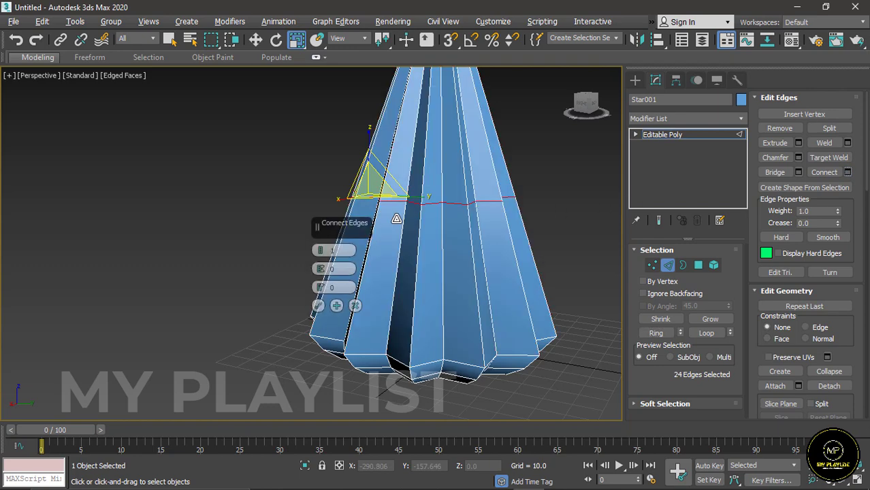
left_click(319, 249)
left_click(320, 249)
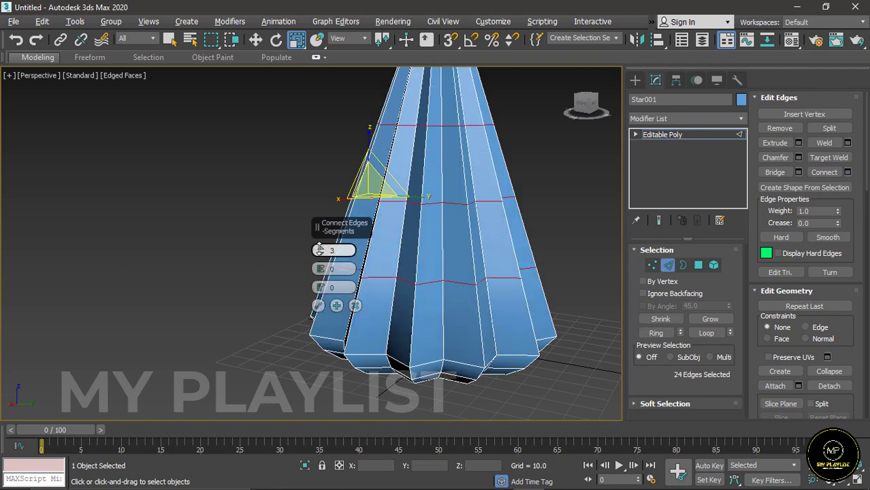
left_click(318, 306)
Try selecting only the vertices of the three upper loops, undo back past the three-segment connection, and clear the vertex selection.
scroll(446, 279, "down", 2)
scroll(454, 262, "up", 2)
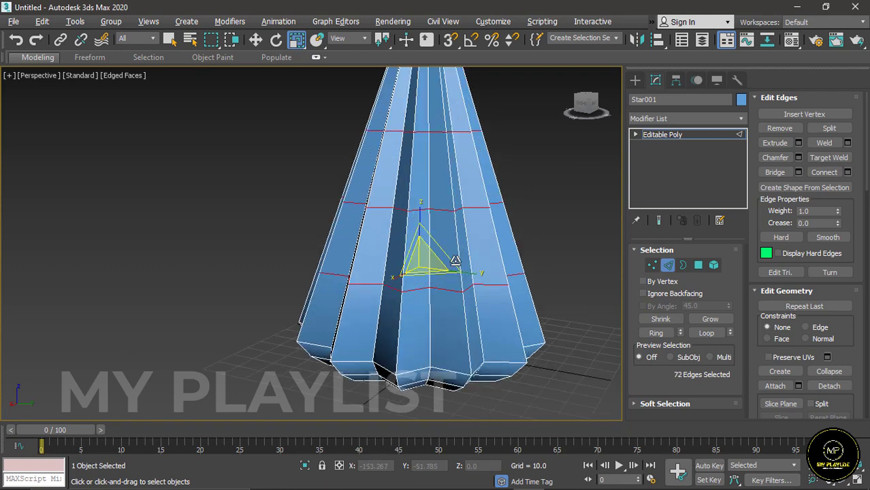
left_click(636, 134)
left_click(659, 145)
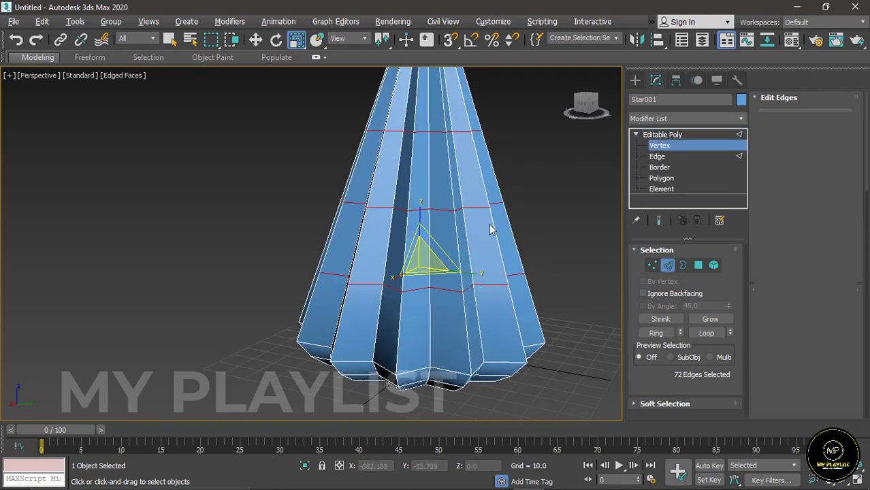
middle_click_drag(372, 311, 386, 292, "alt")
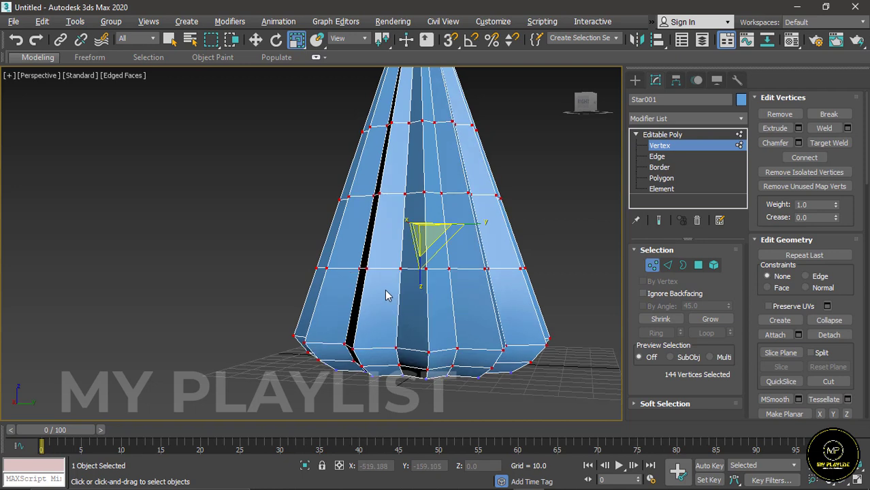
left_click_drag(286, 120, 549, 284)
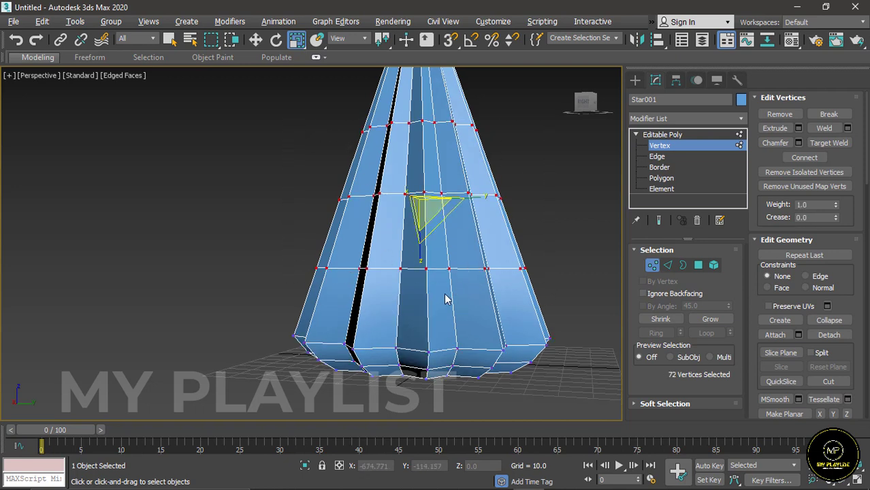
key("ctrl+z")
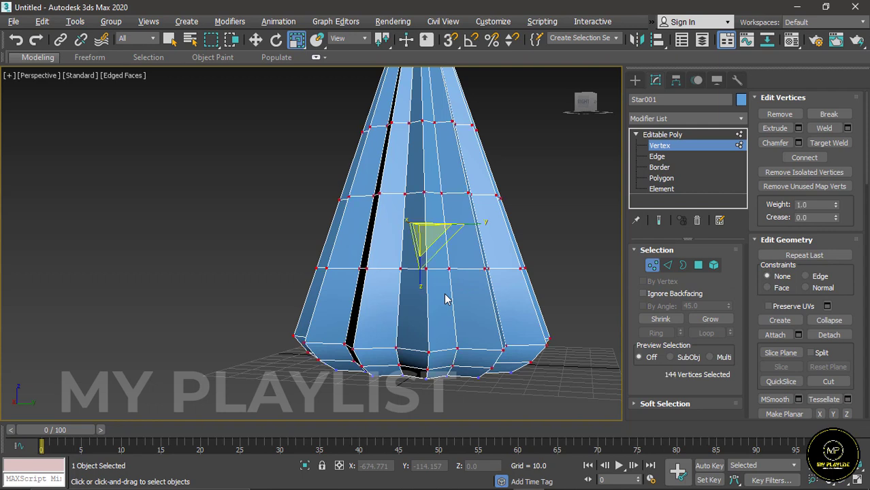
key("ctrl+y")
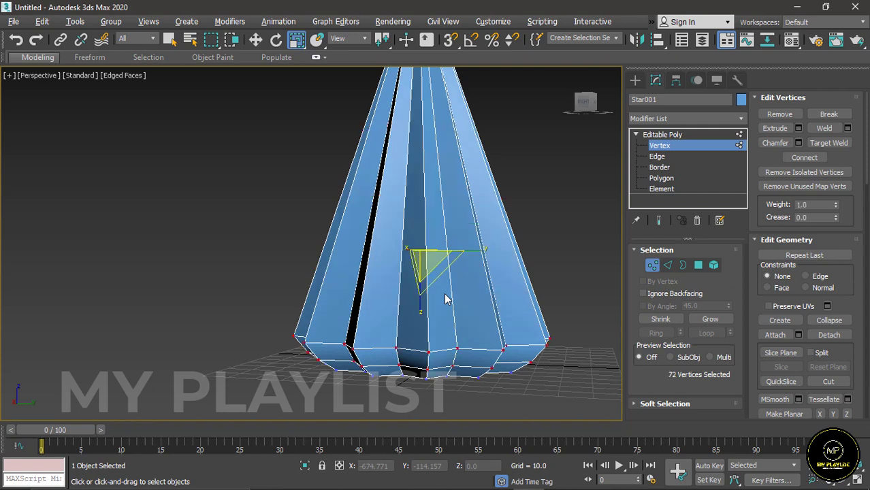
left_click(245, 245)
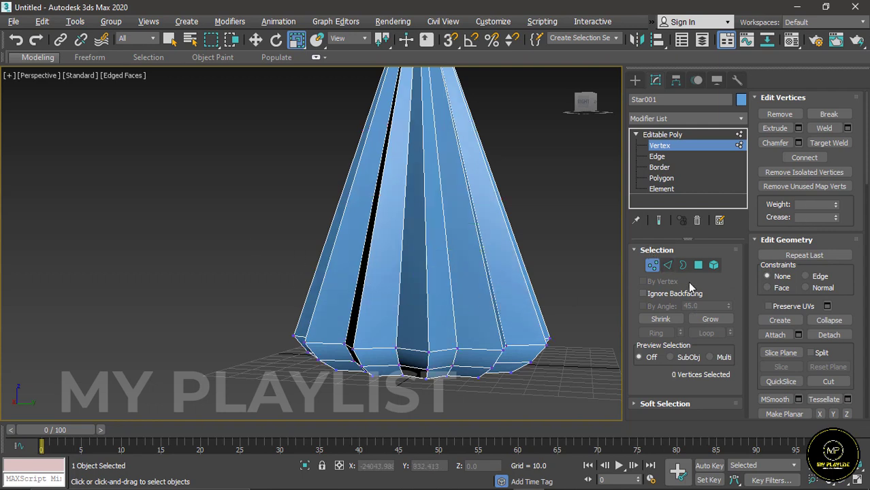
Return to edge editing, connect the long vertical edges again with 3 segments, and scale the three loops slightly inward.
left_click(668, 265)
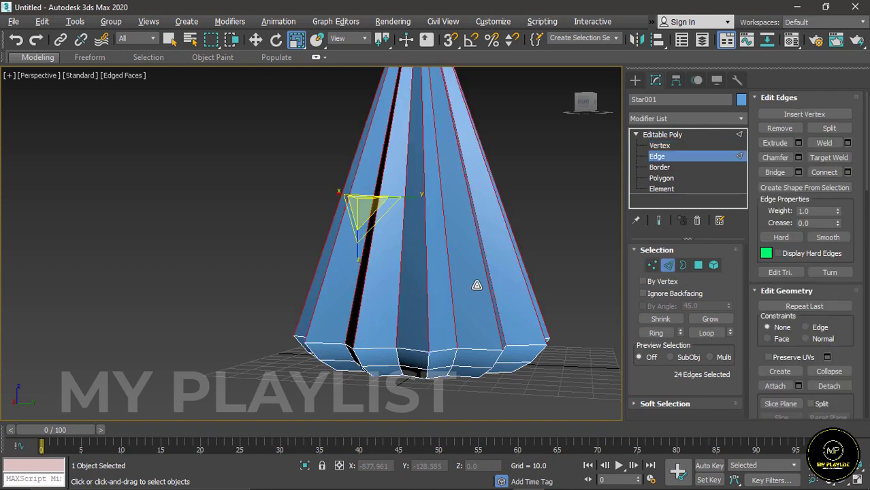
left_click(847, 173)
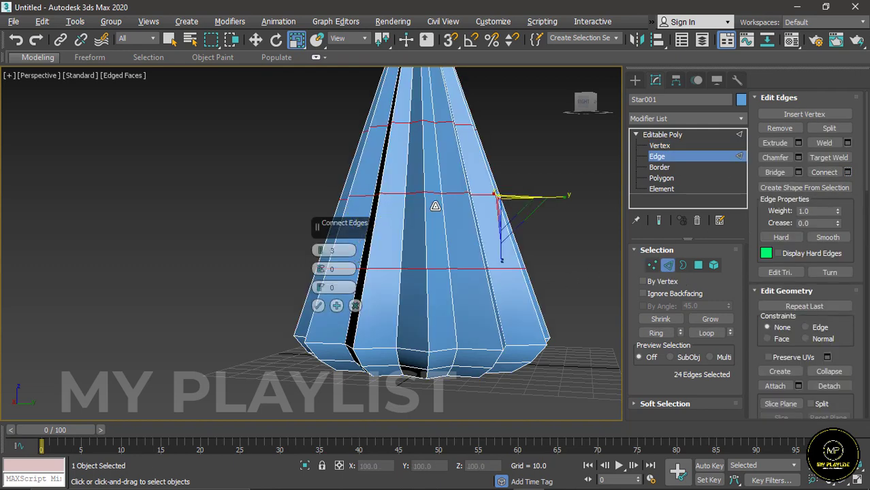
left_click(318, 305)
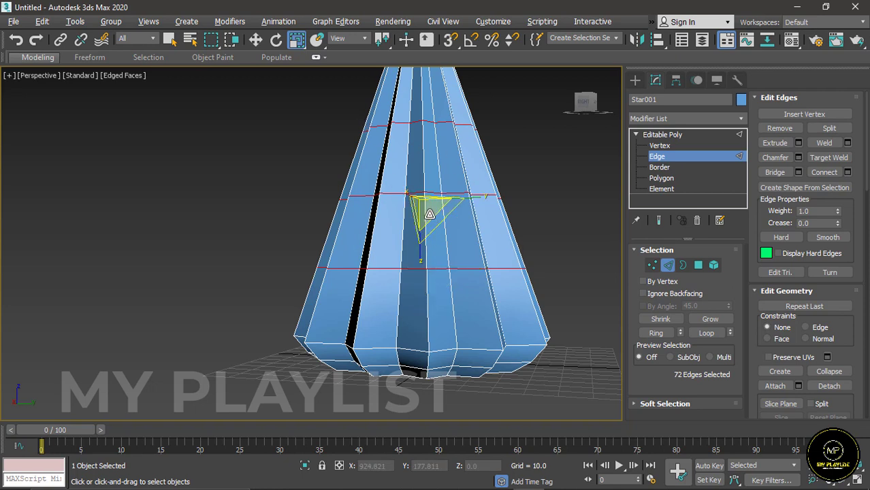
mouse_move(428, 211)
left_mouse_down()
mouse_move(434, 221)
mouse_move(438, 213)
left_mouse_up()
scroll(366, 293, "down", 3)
scroll(363, 276, "up", 3)
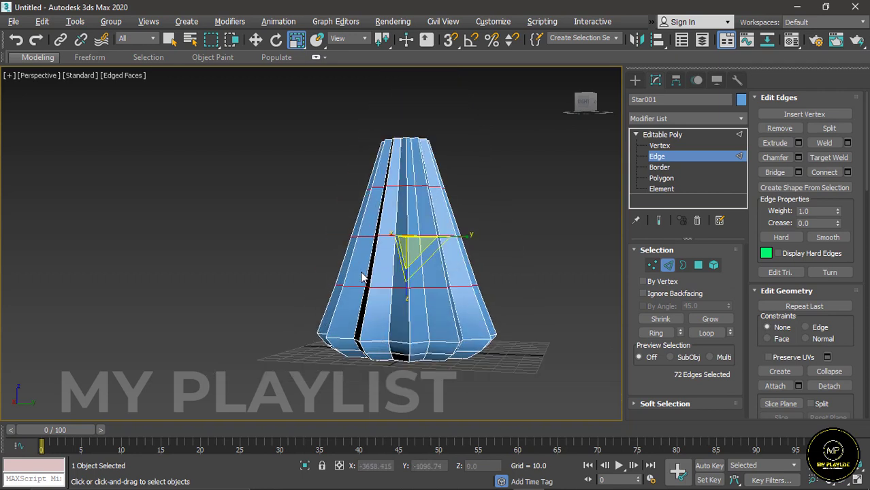
Move the three upper edge loops slightly down along Z toward the flared base and deselect them.
left_click(255, 40)
left_click_drag(406, 185, 409, 202)
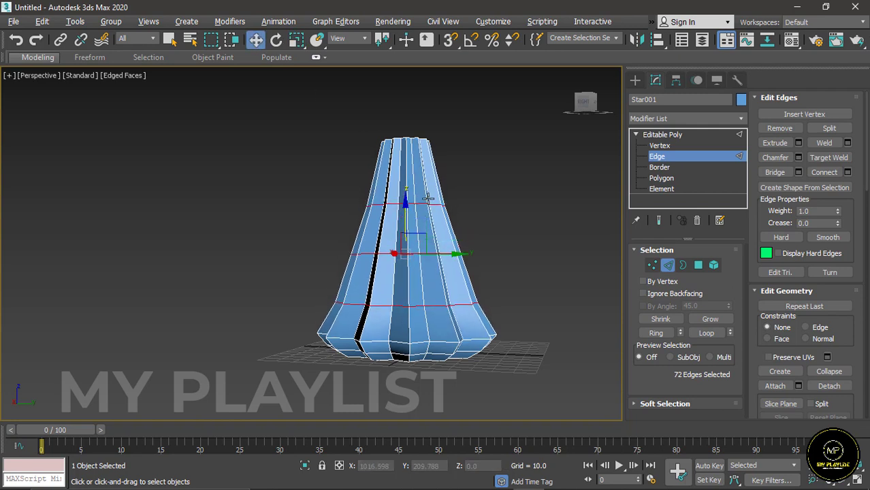
left_click(310, 206)
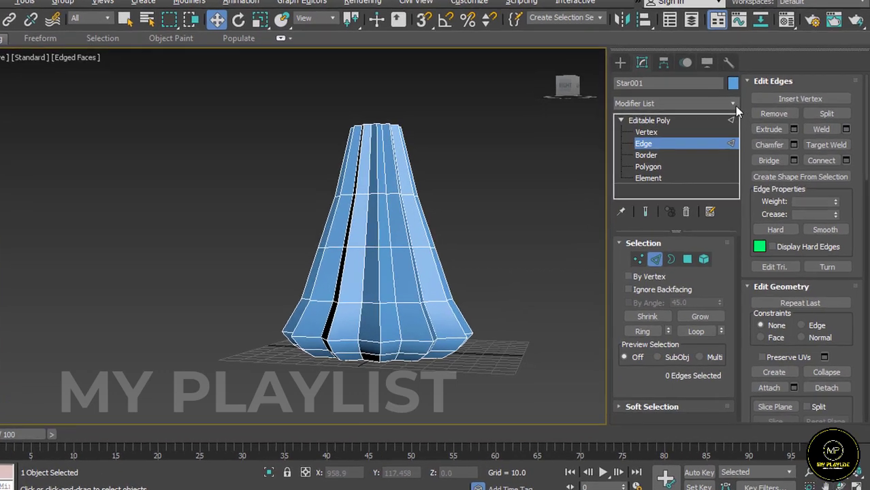
Apply a TurboSmooth modifier to the pleated body and view the smoothed form from above.
left_click(740, 119)
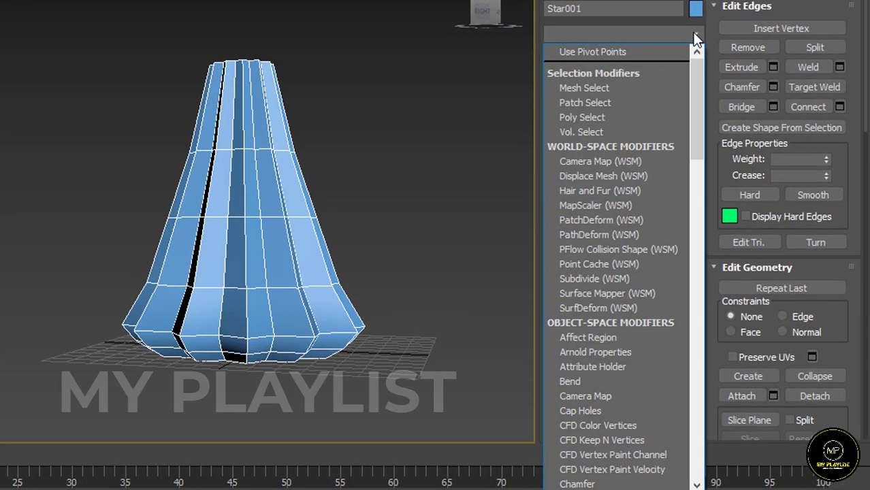
key("t")
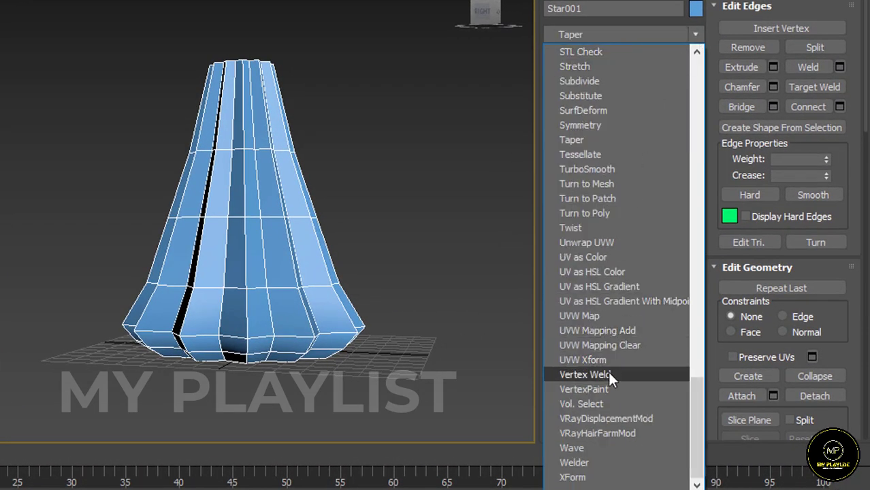
left_click(610, 170)
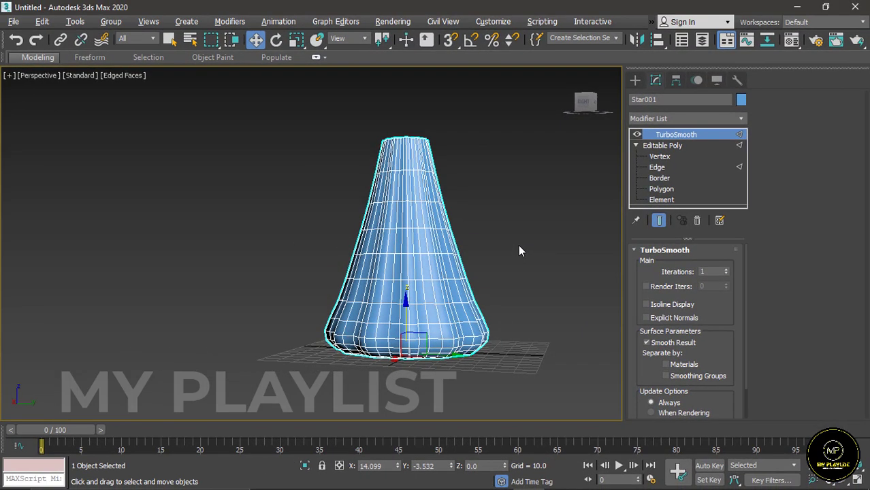
middle_click_drag(507, 282, 462, 330, "alt")
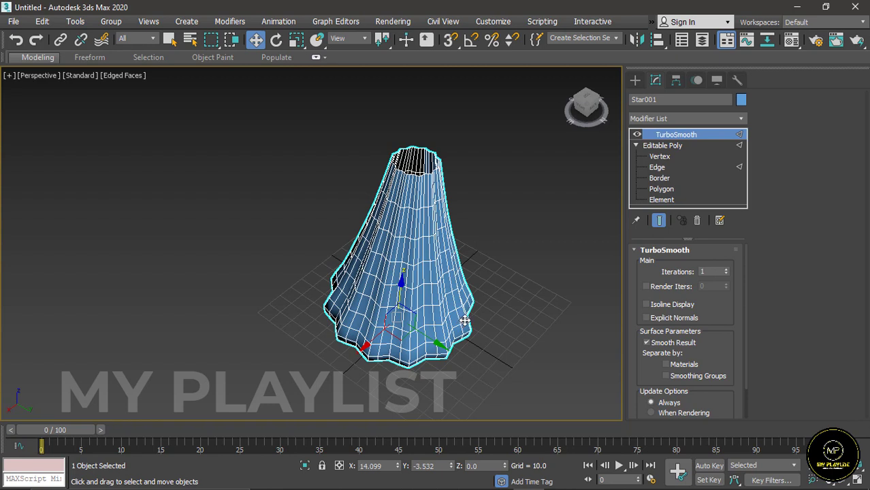
Inspect the smoothed pleated body in plain shading and wireframe, and return to shading with edged faces.
key("F4")
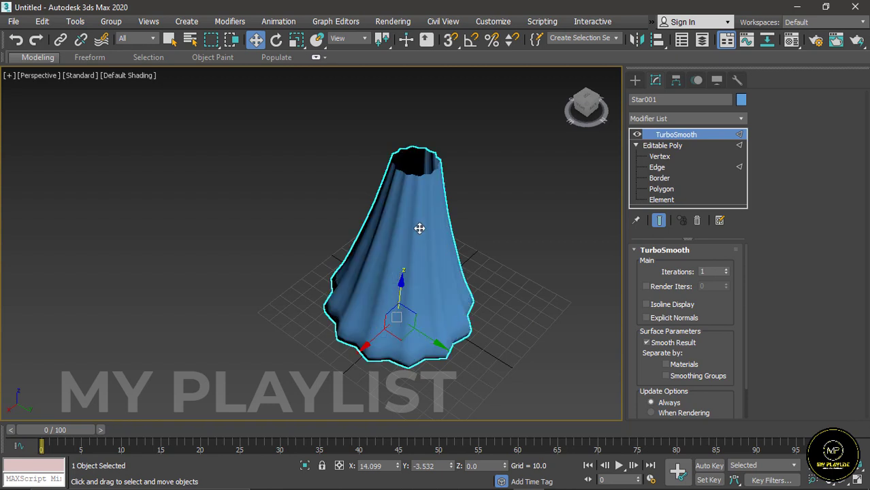
scroll(401, 173, "up", 4)
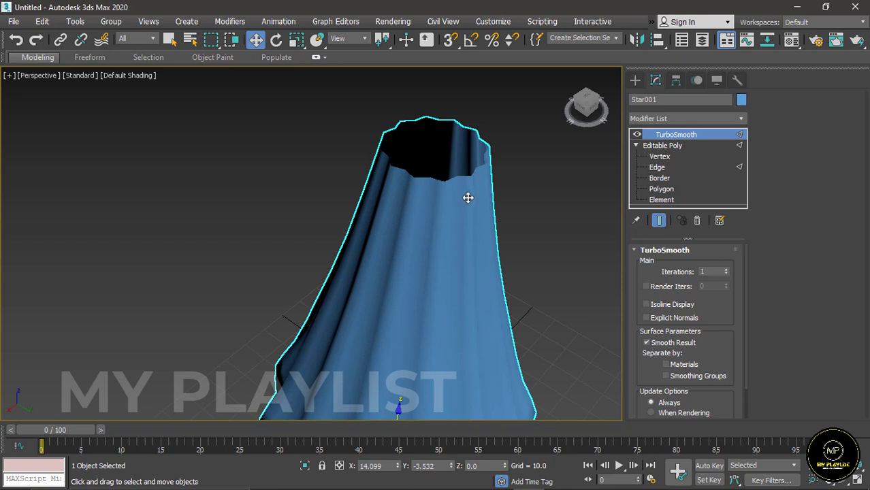
scroll(400, 188, "down", 4)
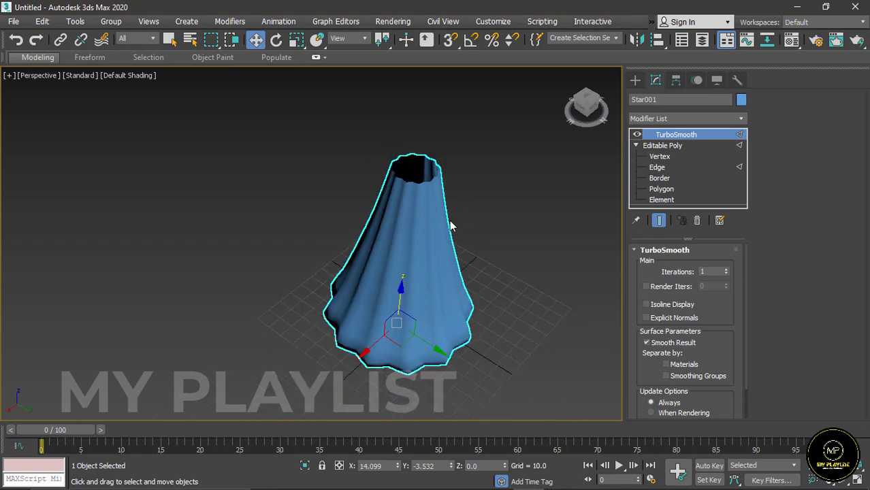
key("F3")
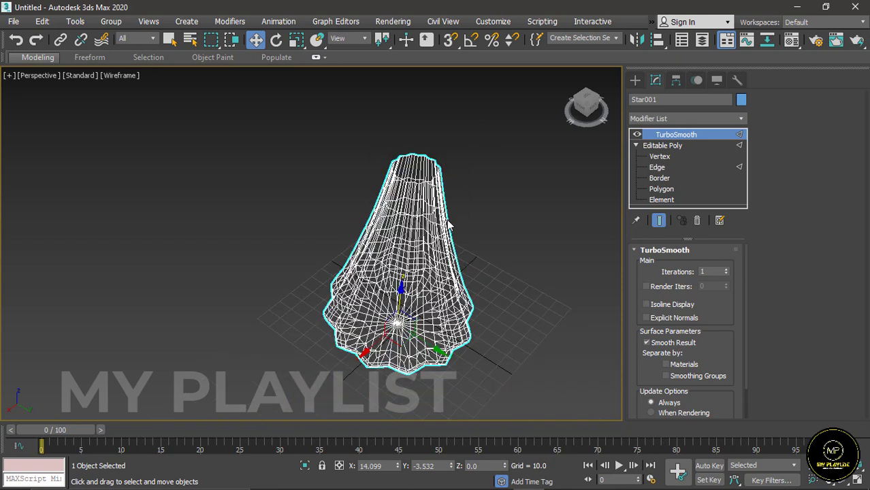
key("F3")
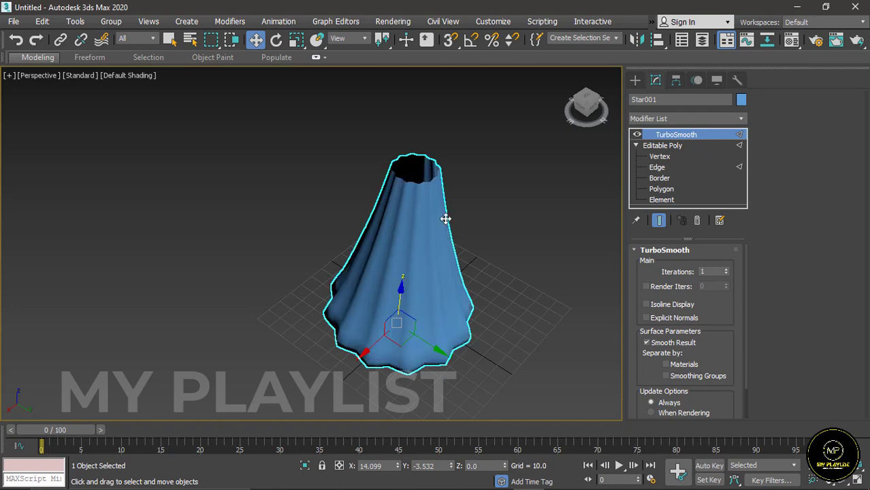
left_click(129, 74)
left_click(179, 217)
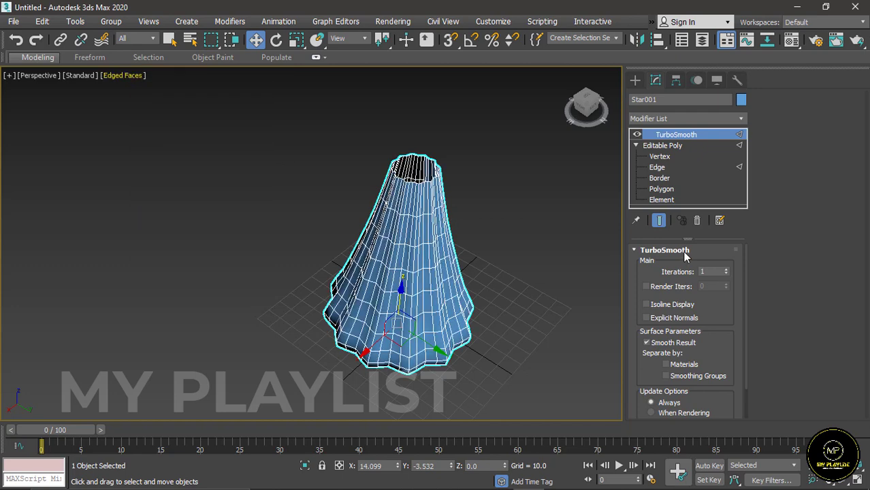
scroll(417, 241, "up", 2)
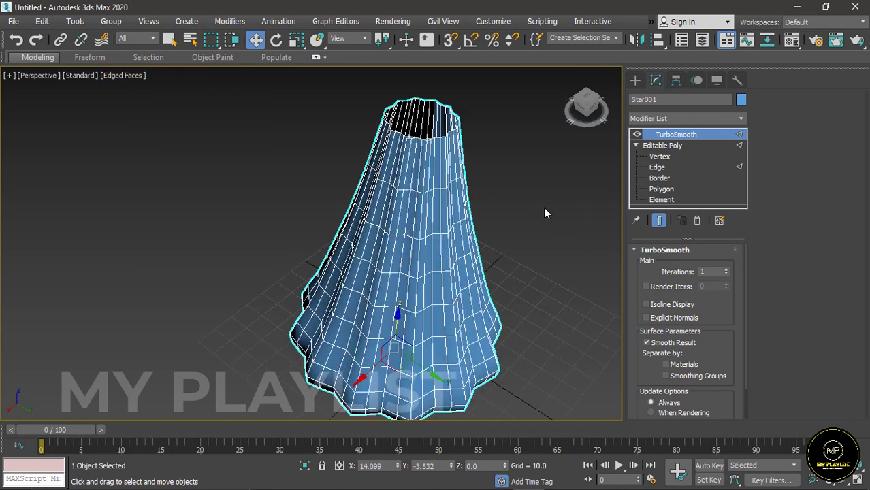
Apply a Shell modifier to the pleated body with an outer amount of 2.
left_click(228, 24)
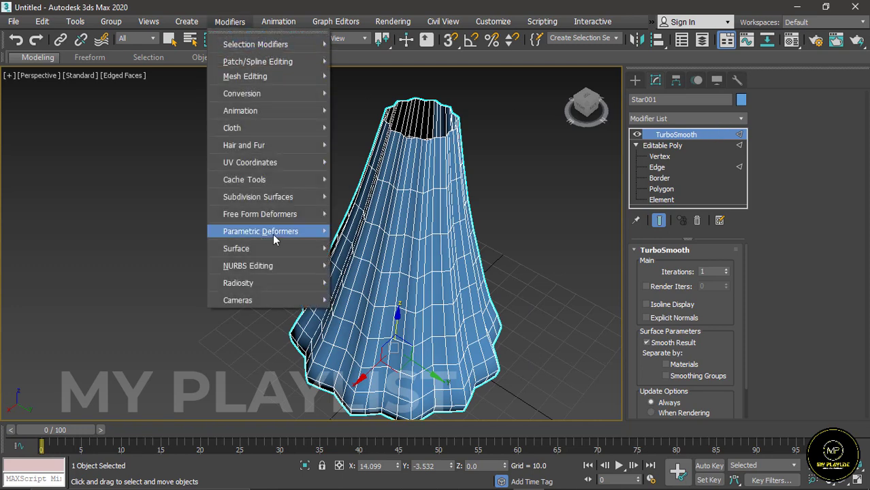
mouse_move(272, 234)
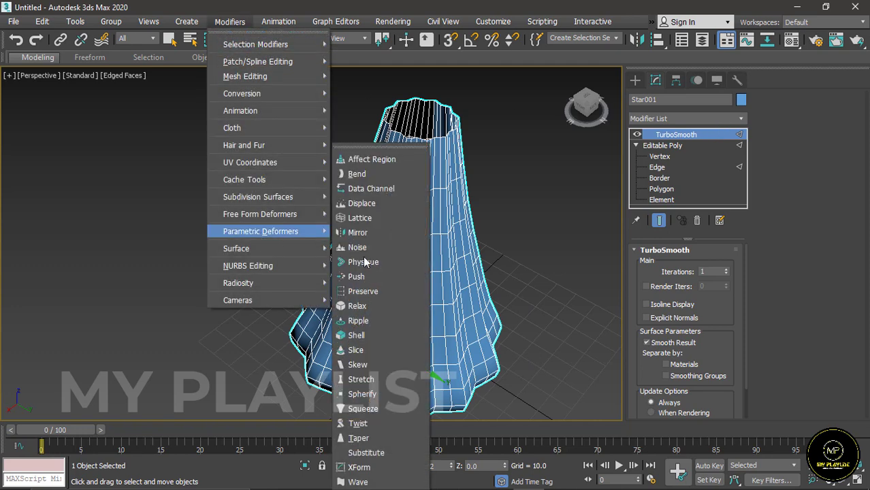
left_click(357, 336)
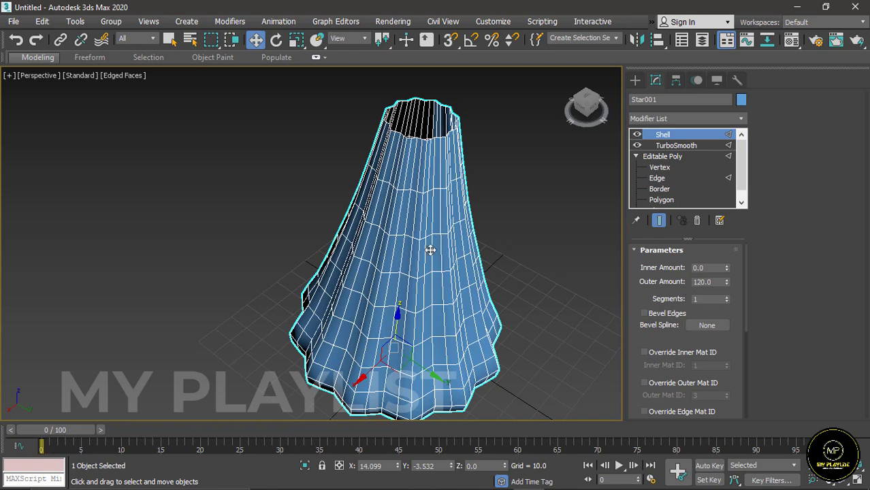
scroll(430, 250, "down", 2)
scroll(389, 239, "down", 2)
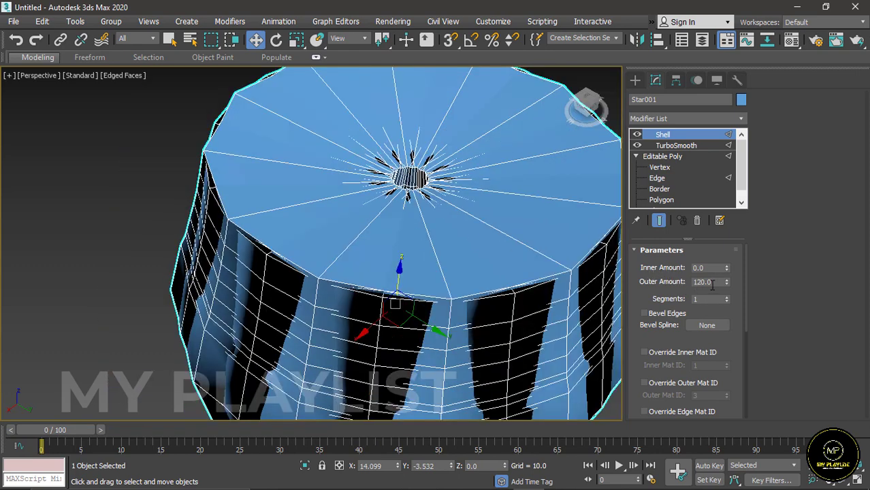
type("2")
key("Return")
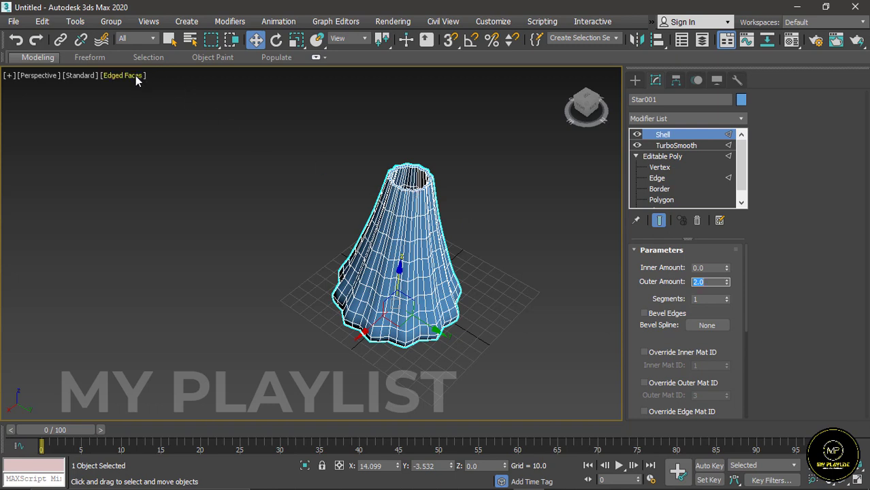
Switch the viewport to default shading without edges and convert the shelled body to an Editable Poly.
left_click(215, 193)
key("F4")
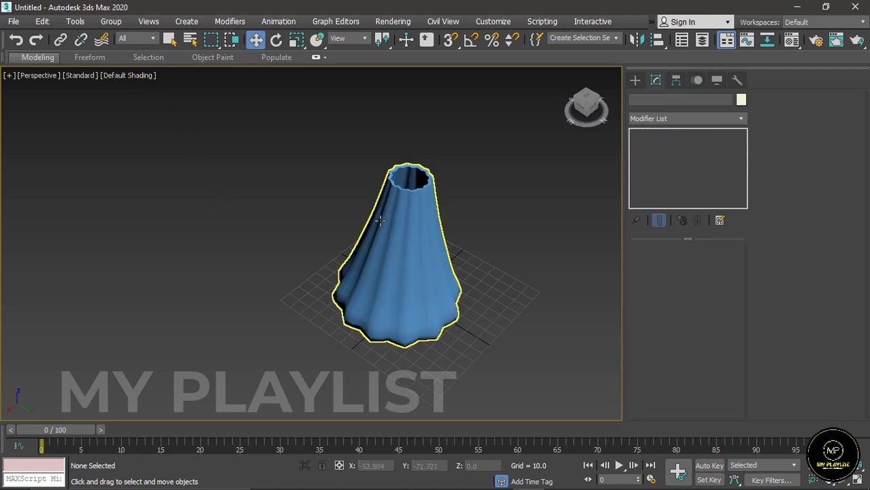
scroll(426, 210, "up", 4)
scroll(426, 210, "down", 2)
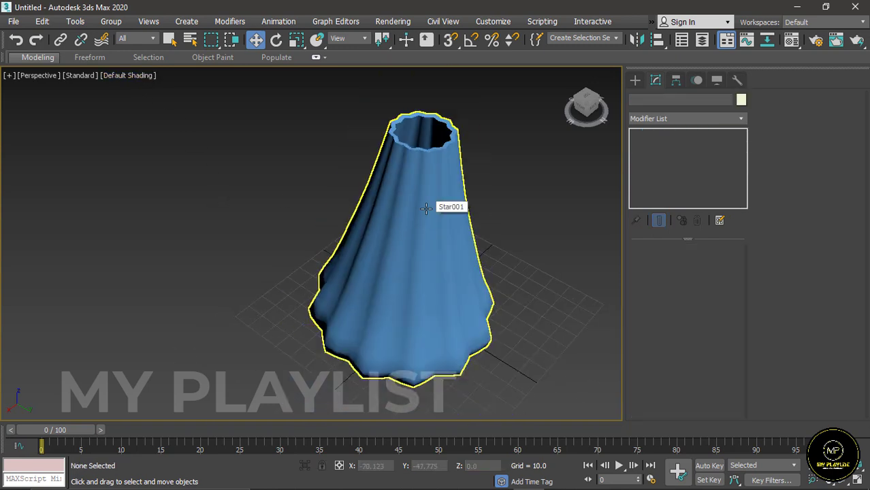
left_click(426, 213)
right_click(426, 213)
mouse_move(503, 344)
left_click(576, 356)
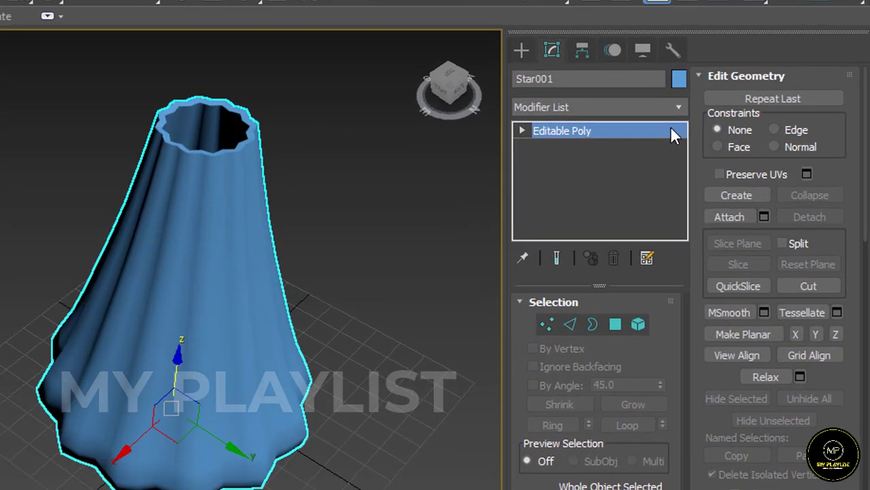
Apply a Twist modifier to the converted pleated body.
left_click(675, 107)
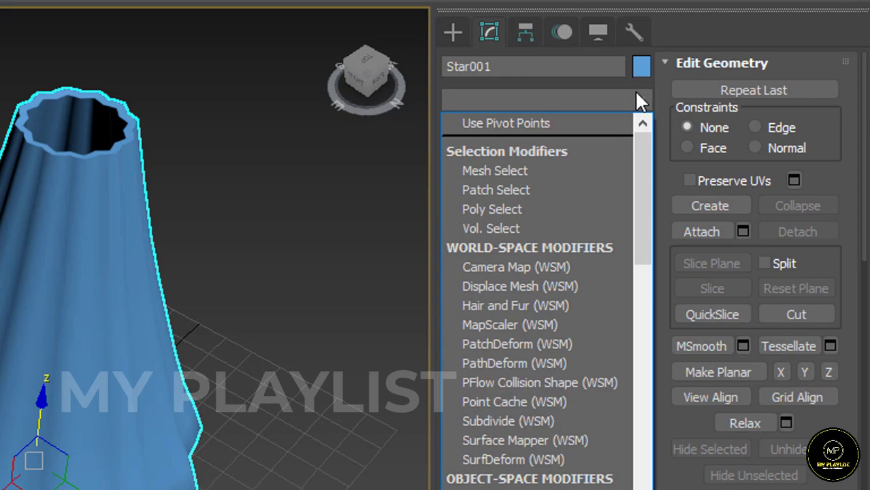
key("t")
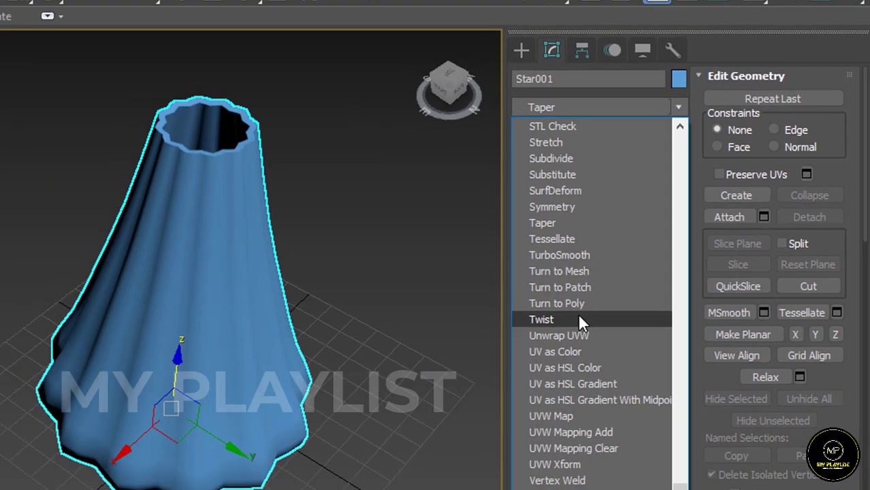
left_click(578, 319)
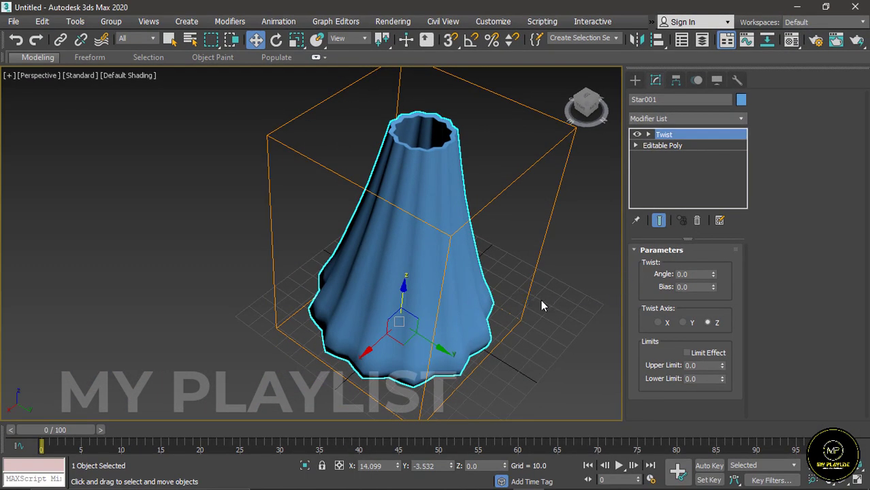
Set the twist angle to 223 around the Z axis so the pleats spiral along the body.
scroll(392, 284, "down", 2)
middle_click_drag(458, 333, 459, 293, "alt")
scroll(439, 232, "up", 3)
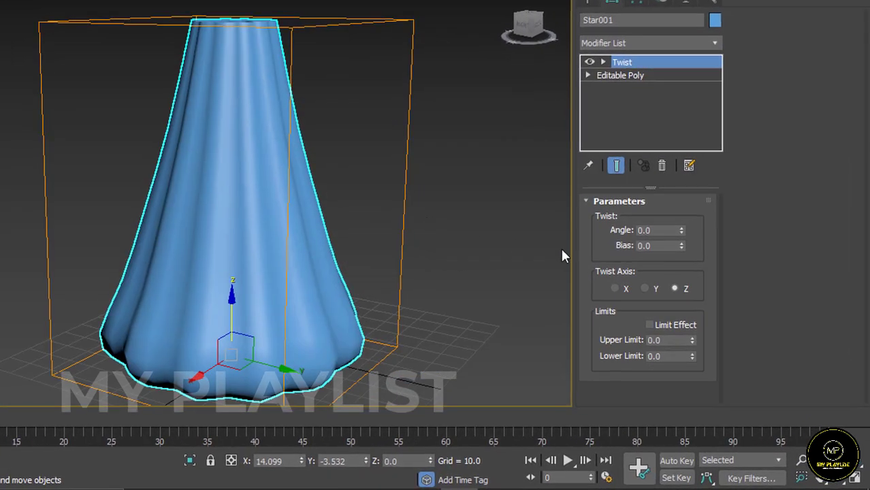
left_click_drag(680, 229, 719, 1)
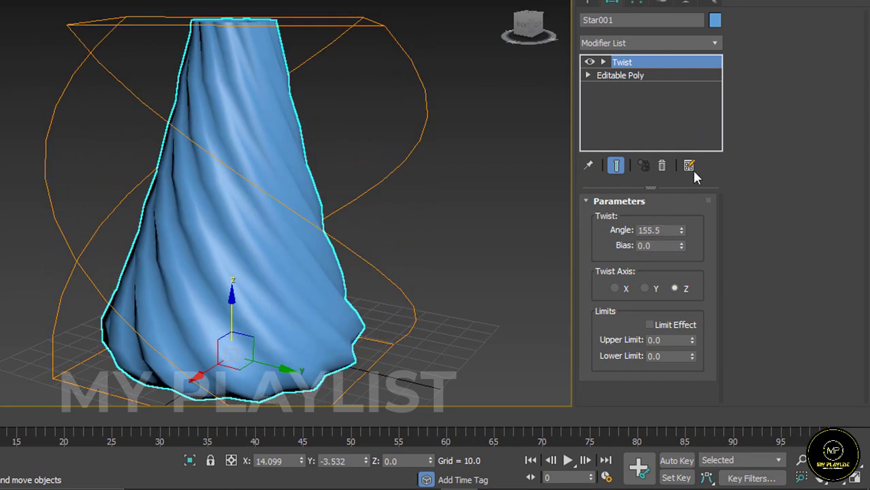
left_click_drag(681, 235, 719, 129)
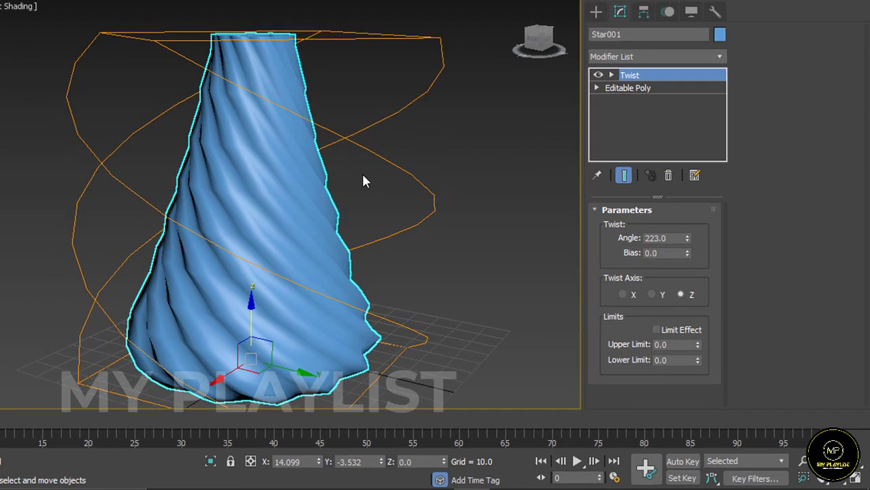
Deselect the twisted body and examine its spiral pleats and open rim from several angles and distances.
scroll(341, 165, "down", 4)
left_click(588, 2)
left_click(353, 198)
middle_click_drag(439, 250, 402, 260, "alt")
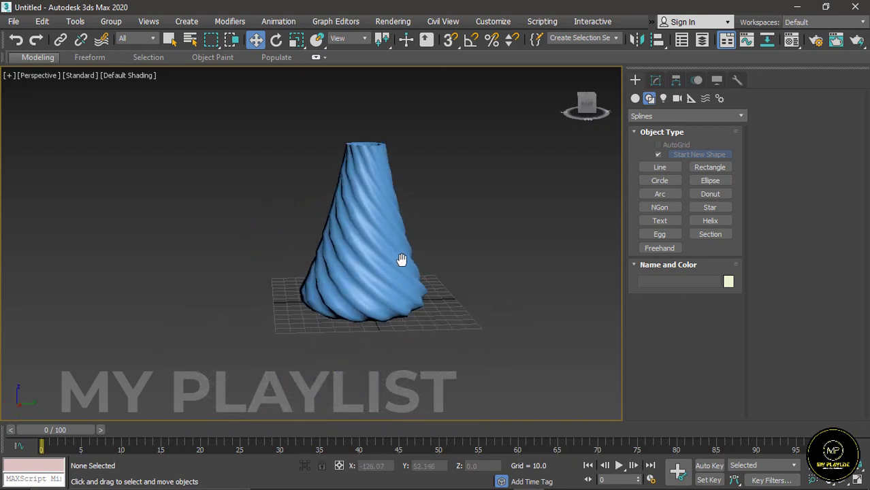
scroll(369, 254, "up", 4)
scroll(350, 300, "down", 2)
scroll(349, 296, "down", 3)
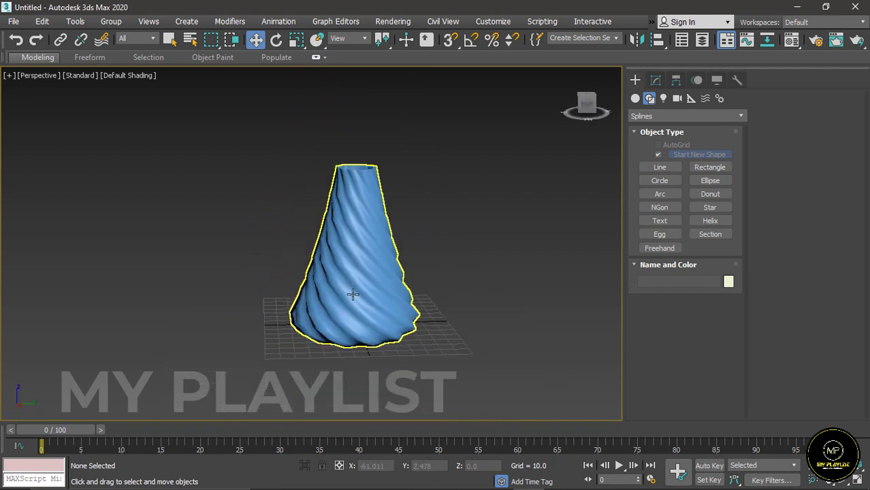
scroll(353, 292, "up", 3)
middle_click_drag(357, 287, 388, 285, "alt")
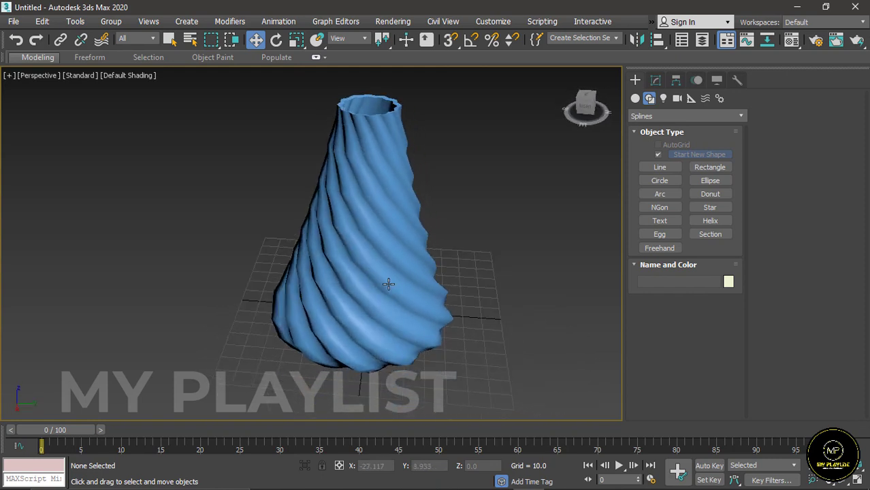